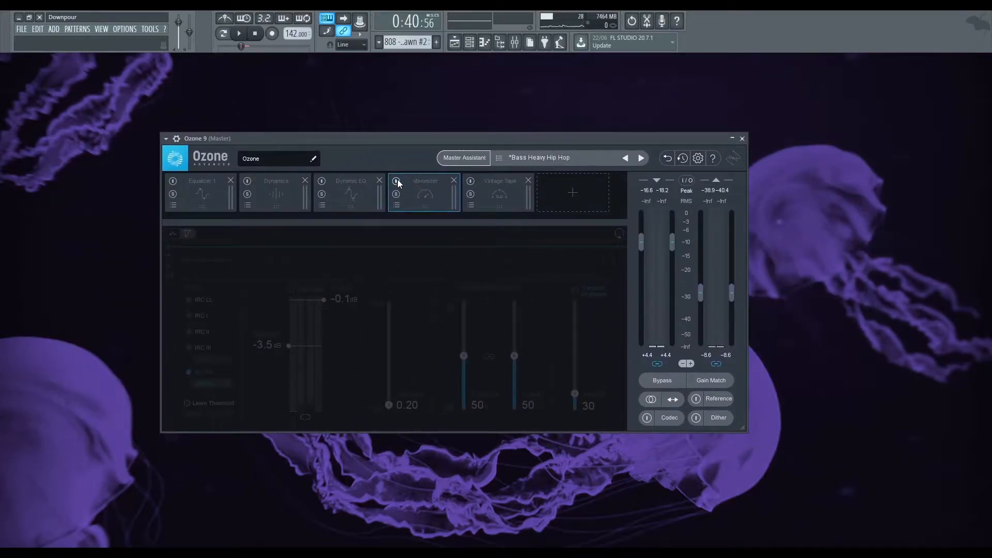
# - Enable the Maximizer and lower its threshold to -3.7 dB while the track plays
pyautogui.click(395, 181)
pyautogui.click(240, 34)
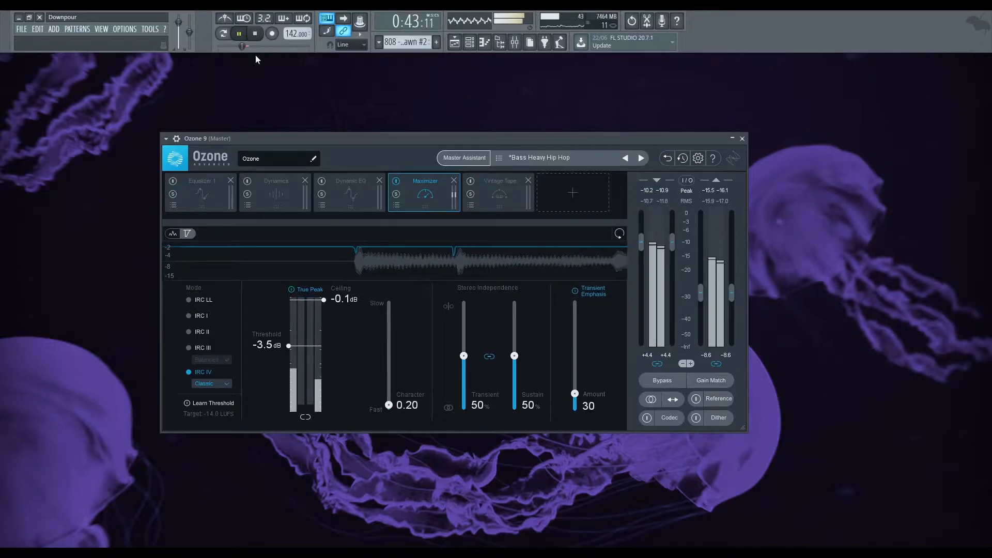
pyautogui.moveTo(288, 347); pyautogui.dragTo(288, 350)
pyautogui.click(254, 34)
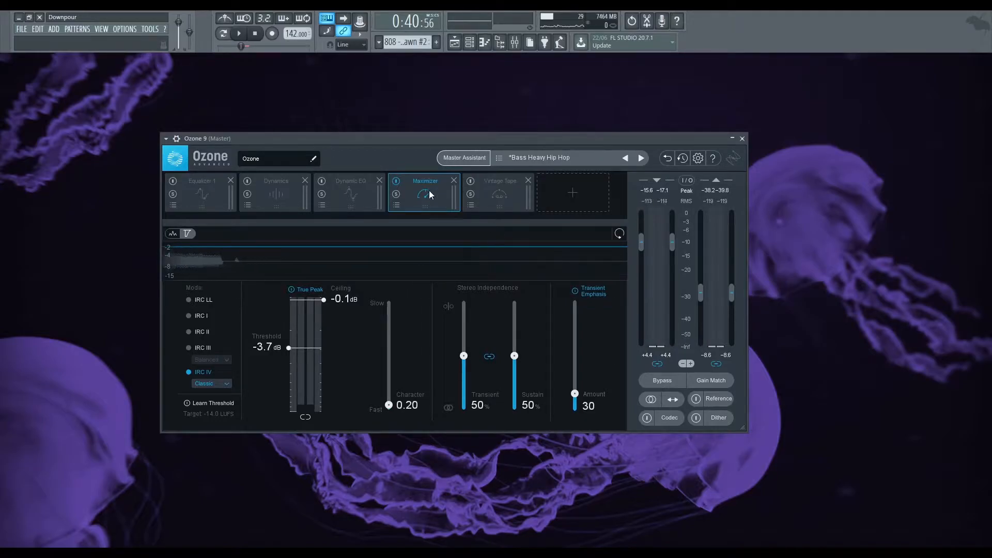
# - Bypass the Maximizer and enable Equalizer 1 with its curve open for editing
pyautogui.click(198, 195)
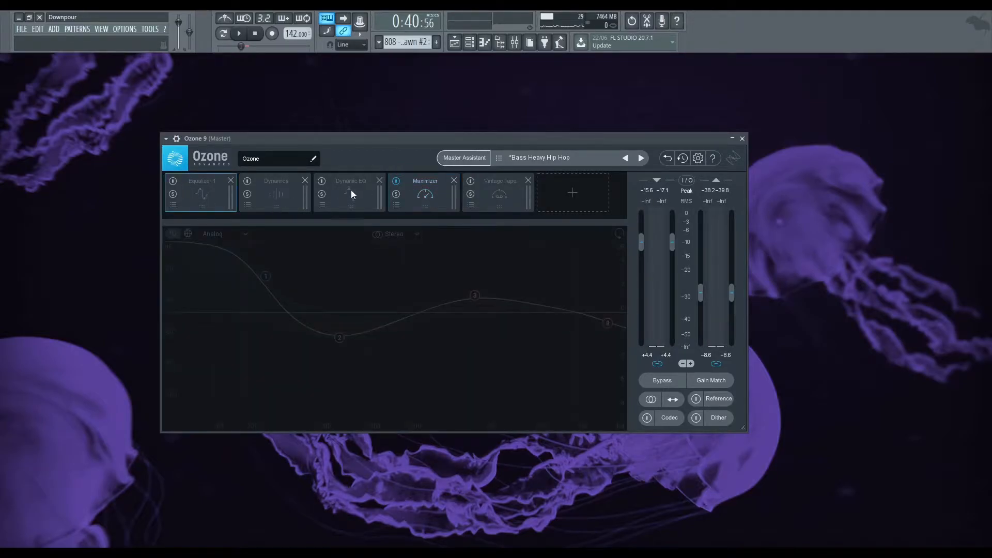
pyautogui.click(396, 181)
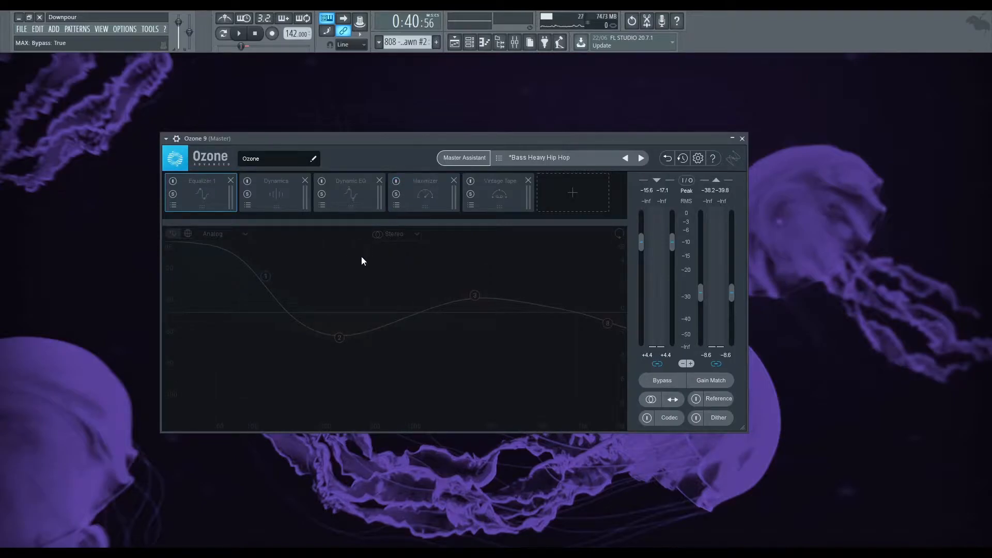
pyautogui.click(173, 181)
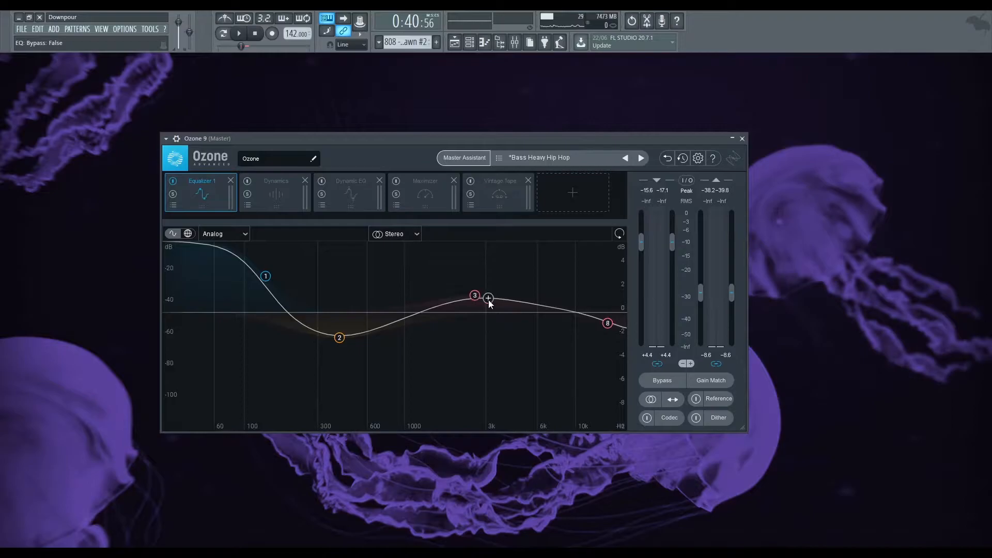
# - Clear the existing low-shelf boost and reset all Equalizer 1 bands to the default flat curve
pyautogui.moveTo(267, 278)
pyautogui.mouseDown()
pyautogui.moveTo(255, 308)
pyautogui.moveTo(272, 259)
pyautogui.moveTo(271, 281)
pyautogui.mouseUp()
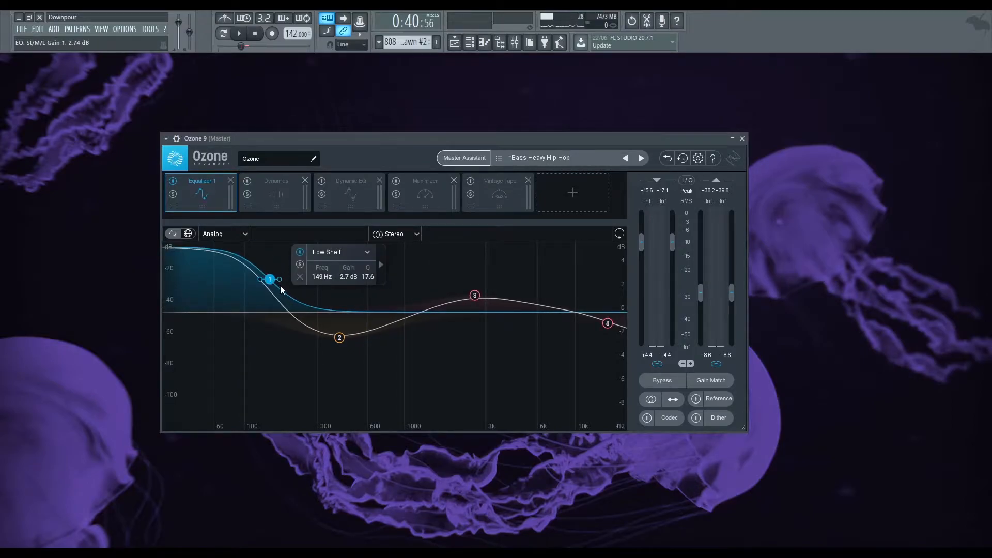
pyautogui.doubleClick(274, 280)
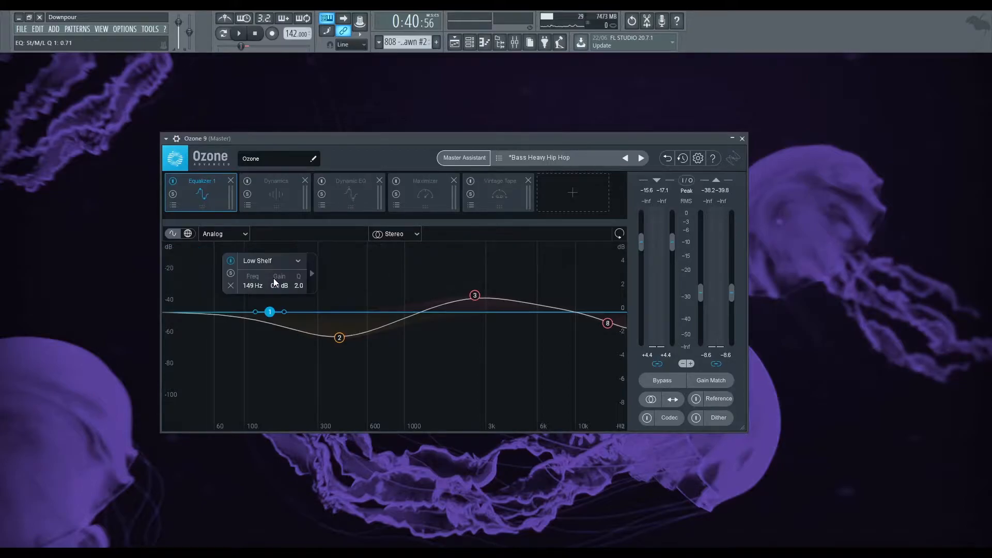
pyautogui.click(620, 233)
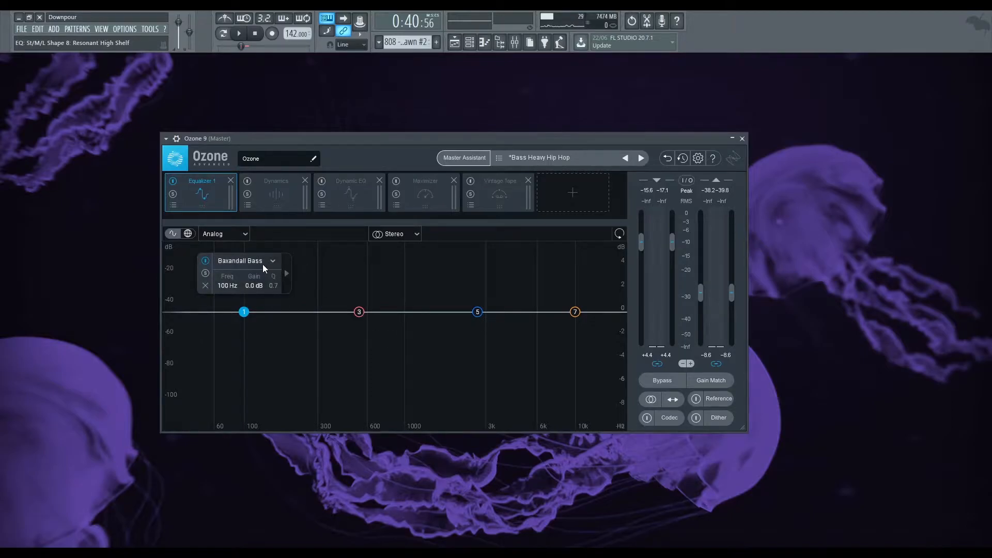
# - Try a flat high-pass band swept up to about 286 Hz in Equalizer 1, and reset the equalizer
pyautogui.moveTo(404, 138); pyautogui.dragTo(417, 141)
pyautogui.moveTo(257, 314); pyautogui.dragTo(274, 316)
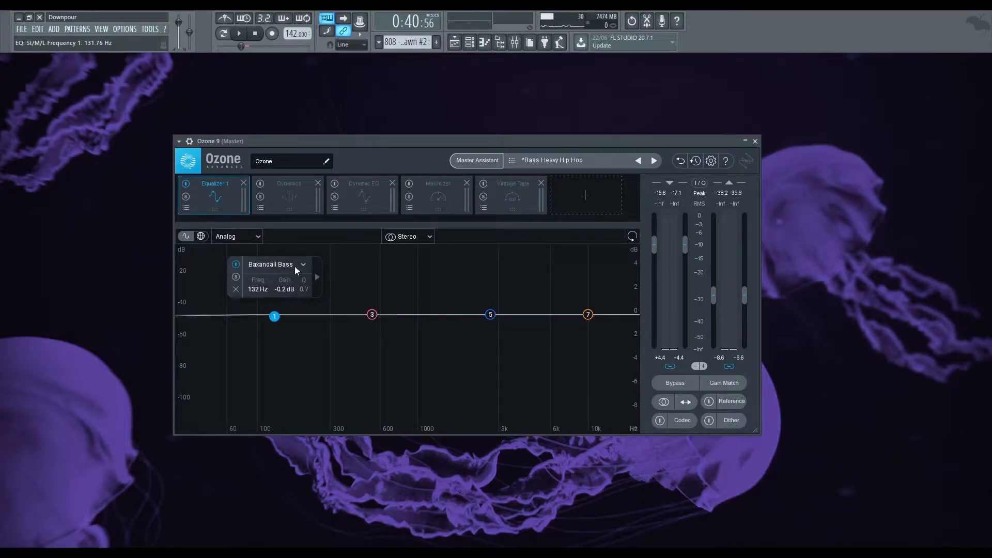
pyautogui.moveTo(275, 317)
pyautogui.mouseDown()
pyautogui.moveTo(237, 317)
pyautogui.moveTo(280, 321)
pyautogui.moveTo(269, 315)
pyautogui.mouseUp()
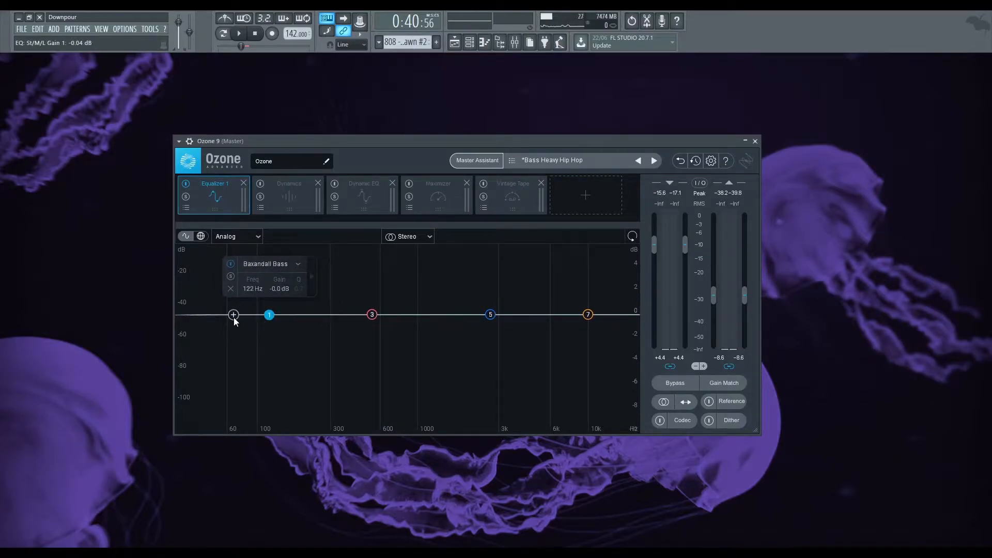
pyautogui.click(226, 314)
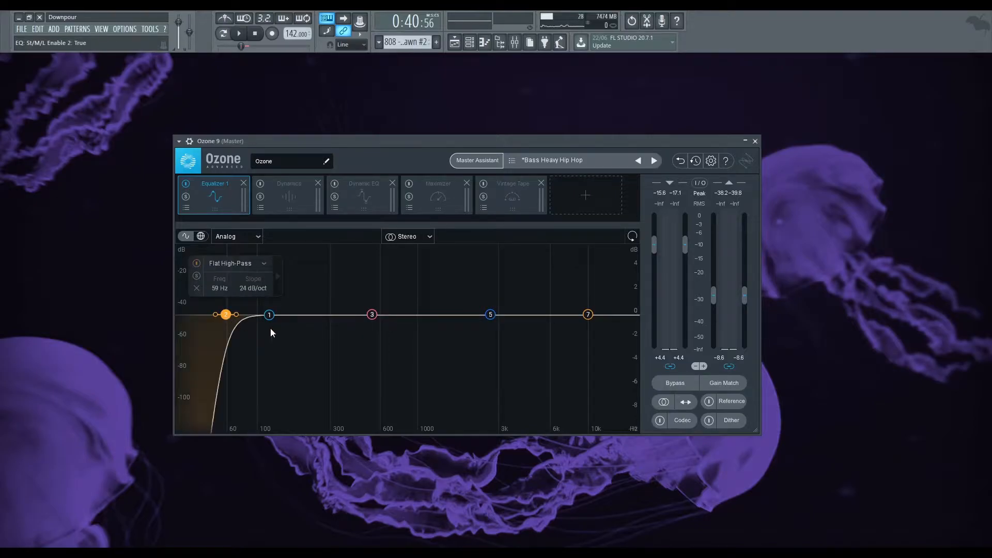
pyautogui.moveTo(227, 316); pyautogui.dragTo(333, 319)
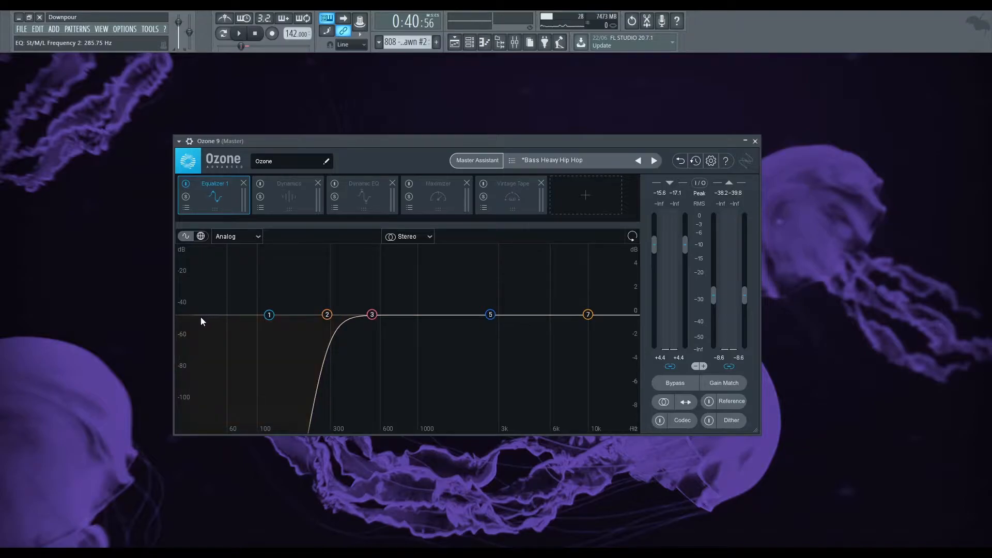
pyautogui.click(632, 236)
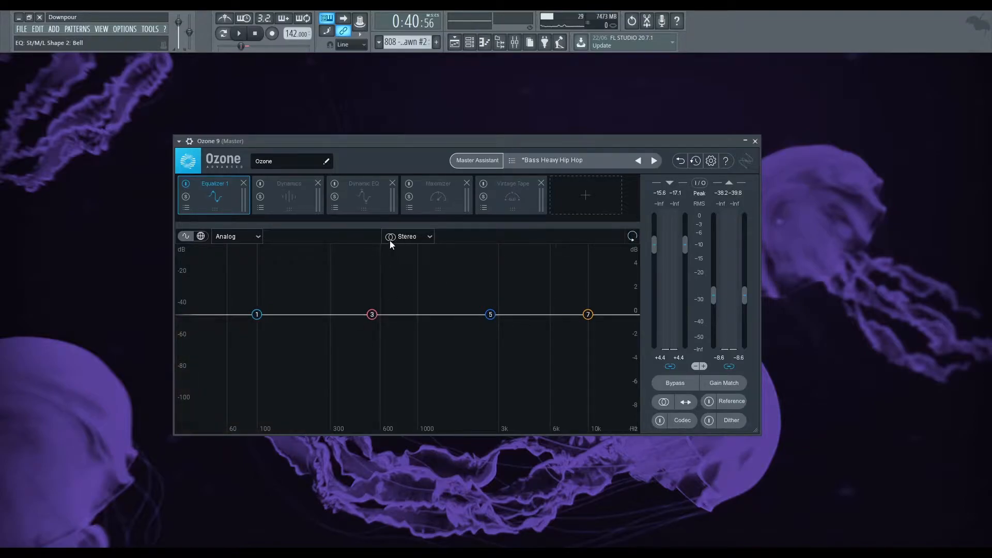
pyautogui.click(259, 314)
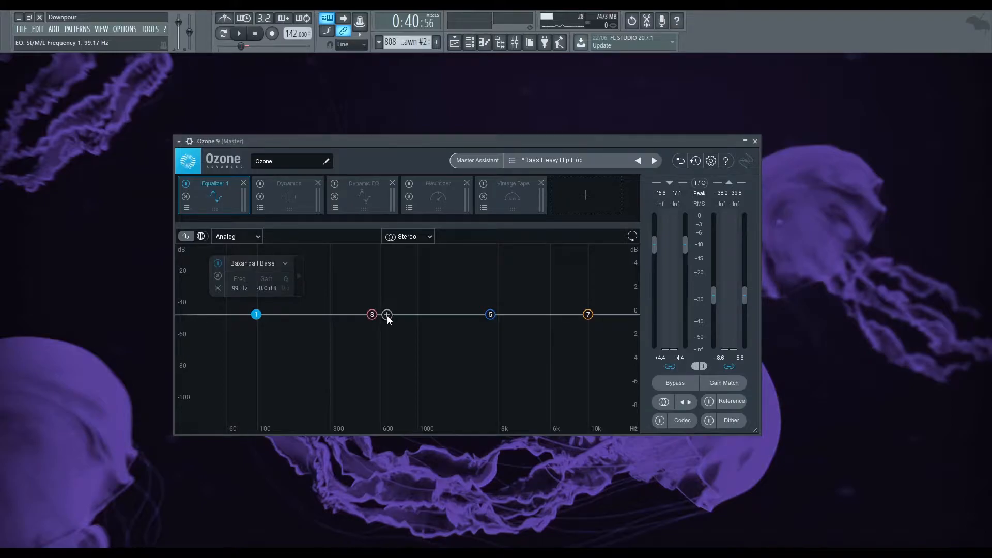
pyautogui.moveTo(445, 141); pyautogui.dragTo(433, 141)
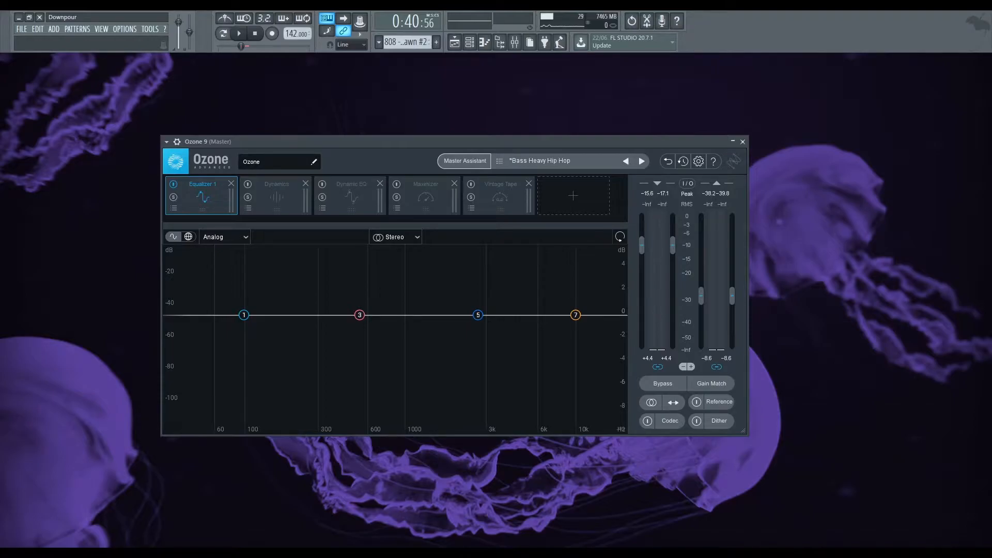
pyautogui.moveTo(433, 143); pyautogui.dragTo(411, 142)
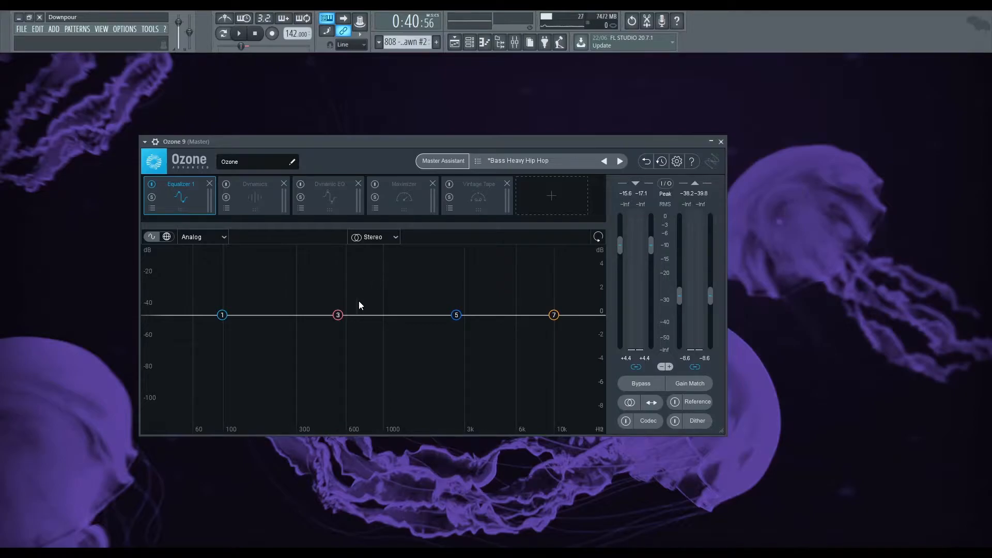
# - Add a Proportional Q band at about 356 Hz, set bell band 3 to about 1001 Hz and -0.2 dB, and audition the track
pyautogui.moveTo(338, 315); pyautogui.dragTo(366, 281)
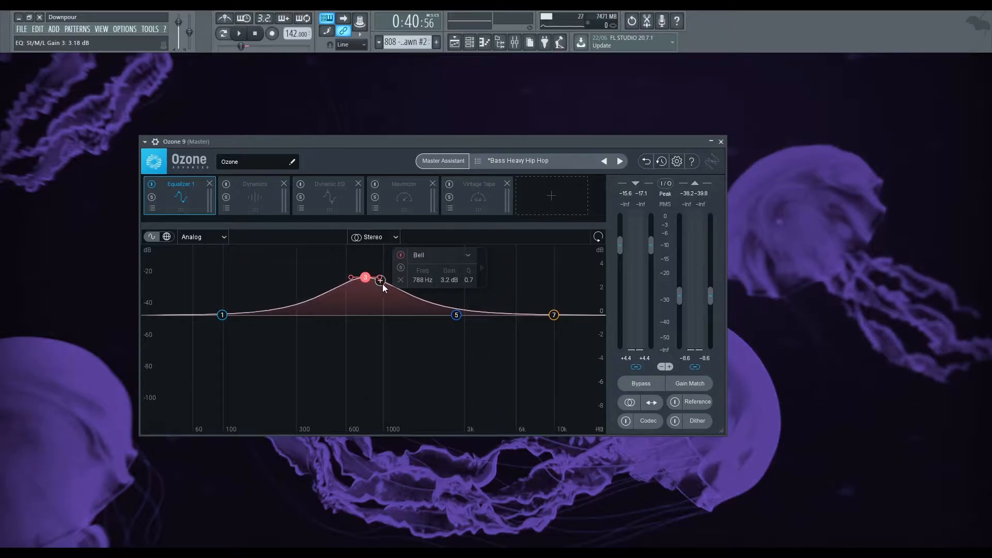
pyautogui.moveTo(301, 315)
pyautogui.mouseDown()
pyautogui.moveTo(307, 288)
pyautogui.moveTo(310, 316)
pyautogui.mouseUp()
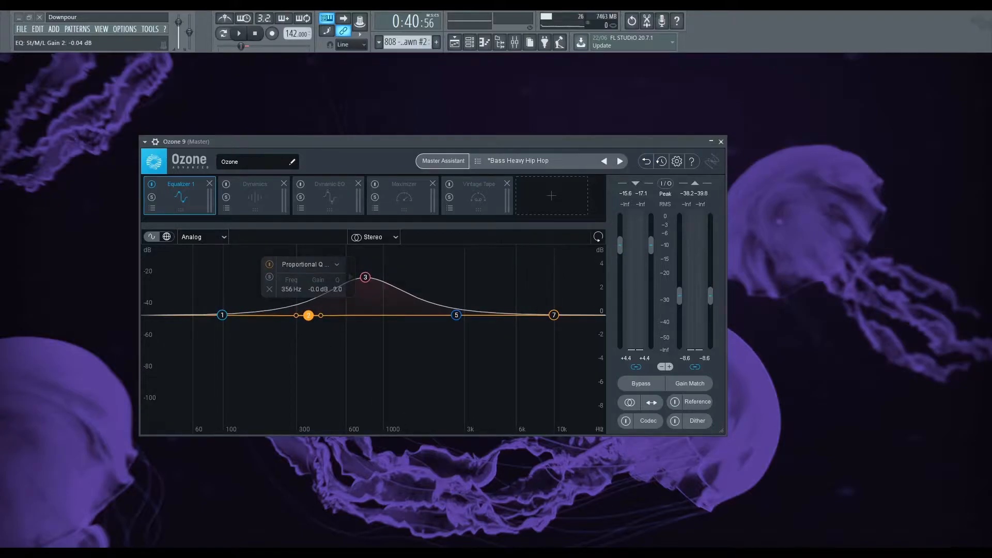
pyautogui.moveTo(365, 276); pyautogui.dragTo(383, 317)
pyautogui.click(239, 36)
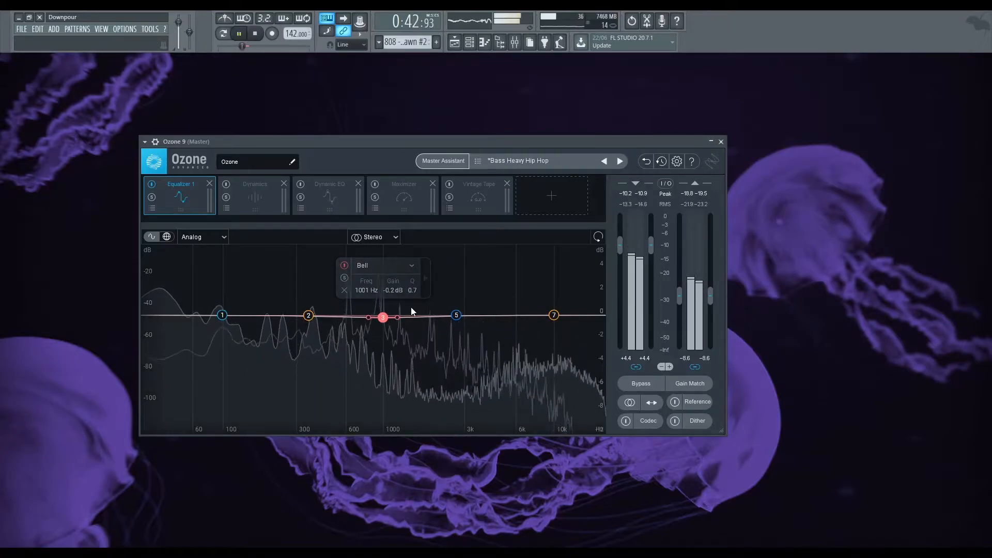
pyautogui.click(254, 33)
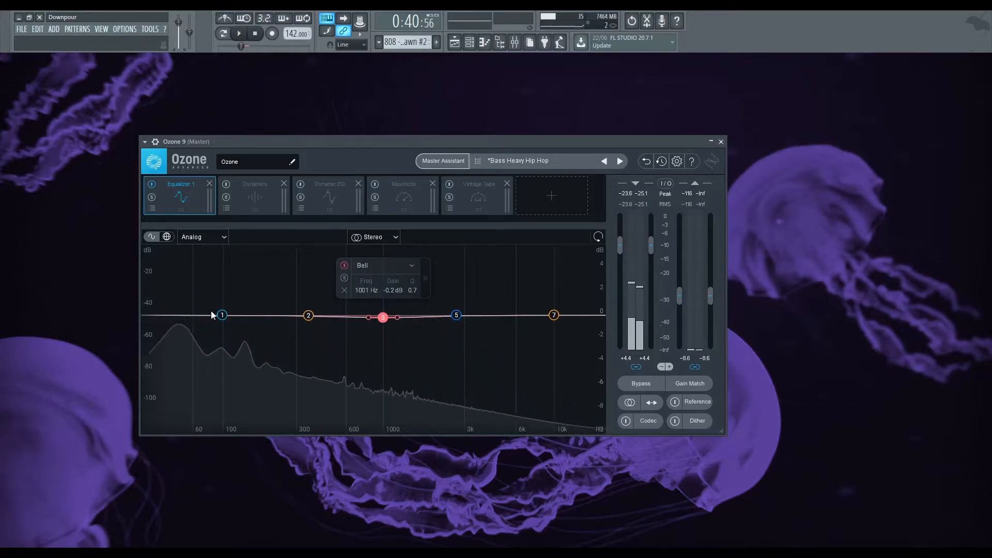
# - Boost band 1 to about 1.4 dB at 103 Hz and change its filter shape to a Proportional Q bell
pyautogui.moveTo(222, 315); pyautogui.dragTo(224, 298)
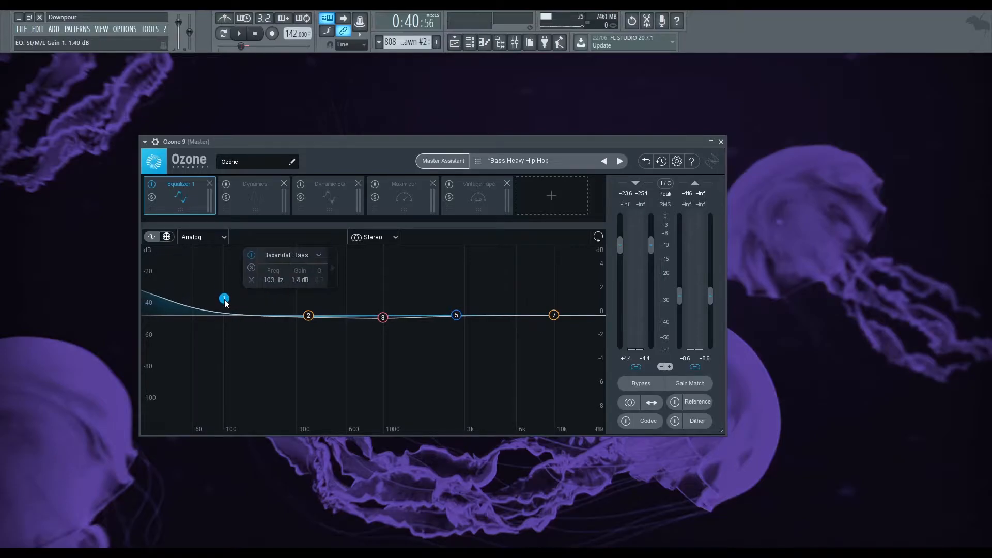
pyautogui.click(301, 256)
pyautogui.moveTo(307, 272)
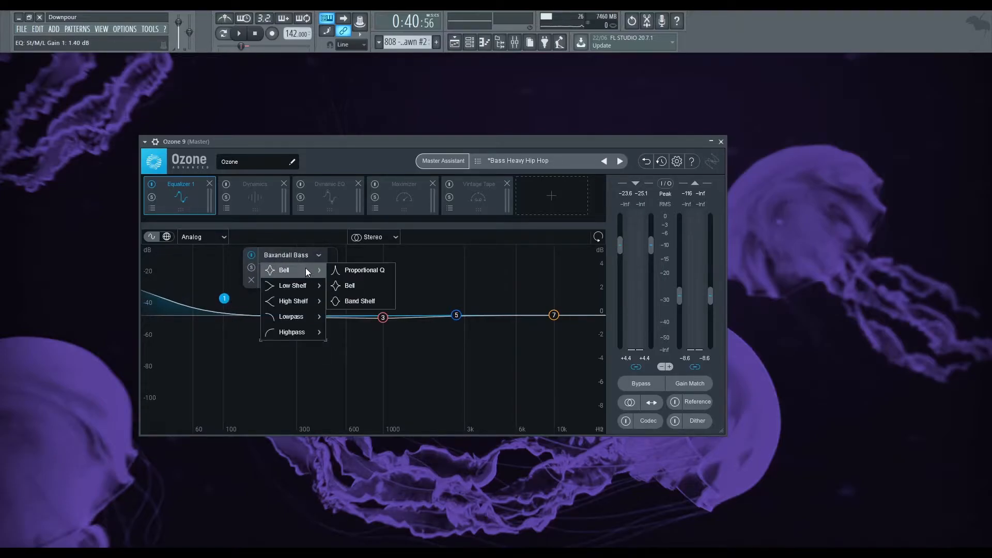
pyautogui.moveTo(299, 302)
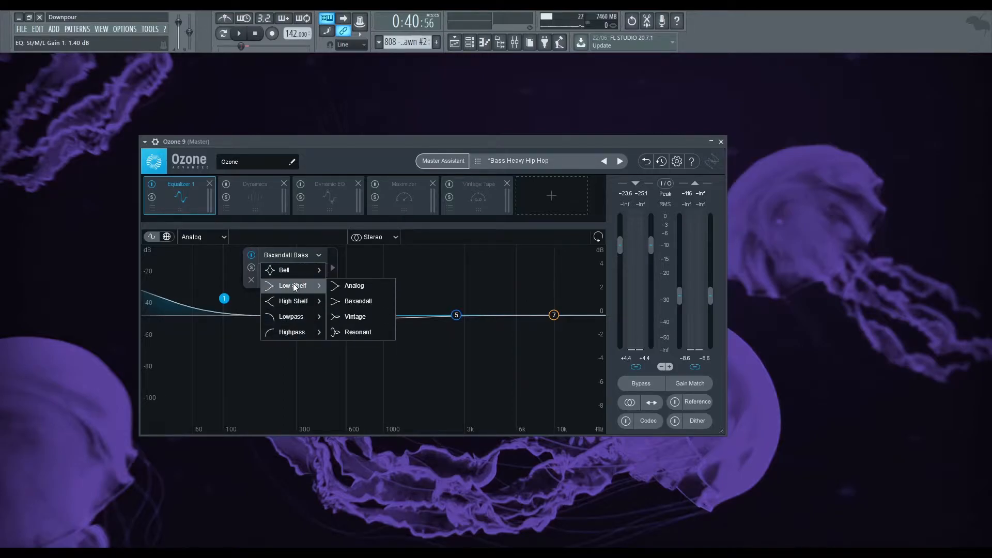
pyautogui.click(355, 269)
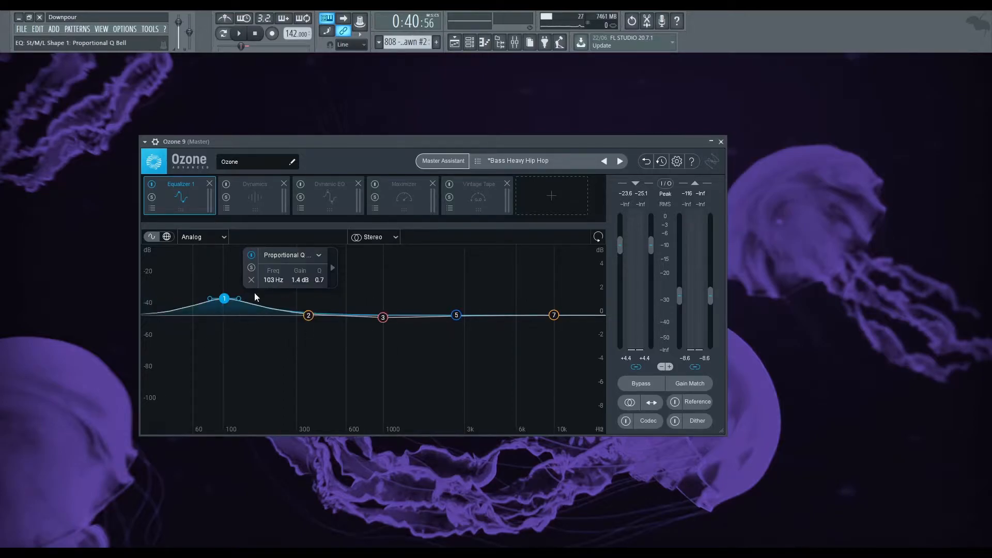
# - Set band 1 to about 89 Hz, 2.8 dB gain and Q 2.1, and audition the boosted range in the track
pyautogui.moveTo(225, 295); pyautogui.dragTo(217, 282)
pyautogui.scroll(5, 217, 293)
pyautogui.press('space')
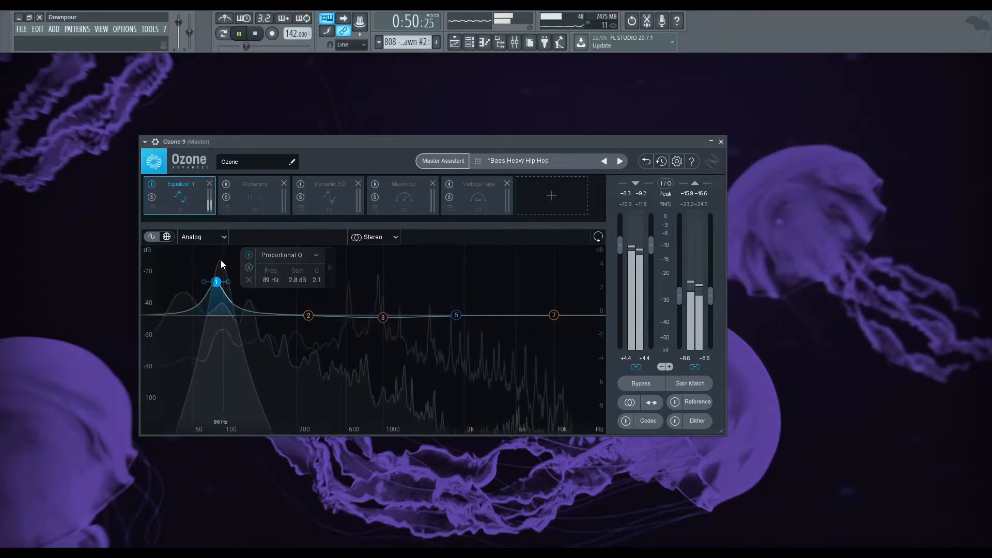
pyautogui.click(256, 34)
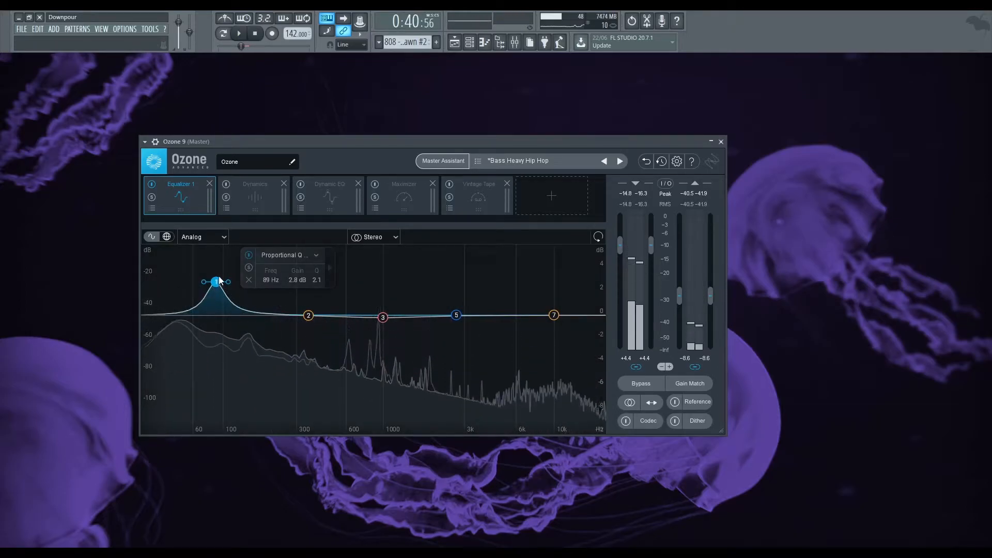
# - Narrow band 1 to a Q of about 2.4 at 86 Hz and bring its gain down to about 0.2 dB
pyautogui.moveTo(216, 281); pyautogui.dragTo(215, 274)
pyautogui.scroll(3, 215, 275)
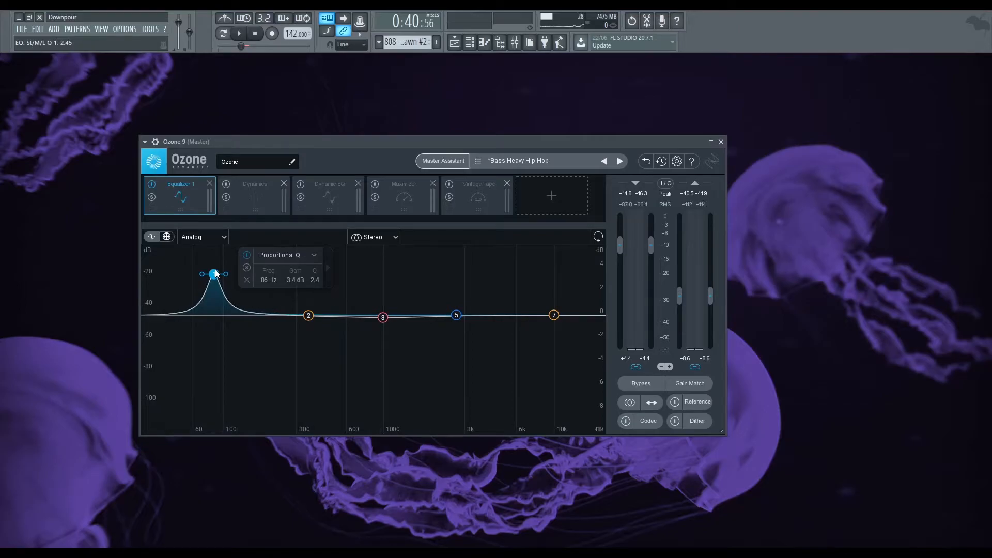
pyautogui.moveTo(219, 280); pyautogui.dragTo(213, 312)
# - Solo narrow frequency ranges across the equalizer spectrum and listen to the low end of the track in isolation
pyautogui.click(218, 267)
pyautogui.click(268, 349)
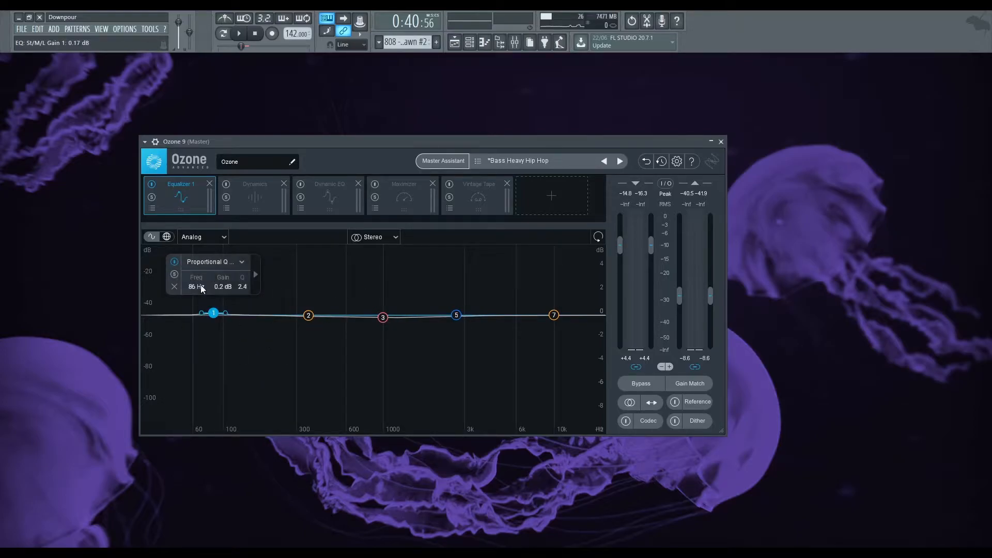
pyautogui.click(286, 252)
pyautogui.keyDown('alt'); pyautogui.click(191, 258); pyautogui.keyUp('alt')
pyautogui.keyDown('alt'); pyautogui.click(212, 271); pyautogui.keyUp('alt')
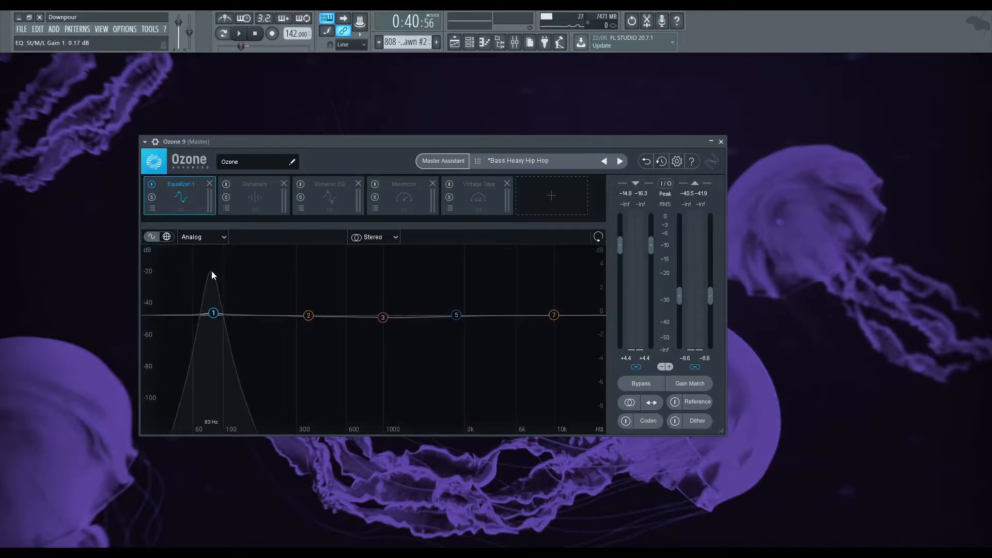
pyautogui.moveTo(485, 279); pyautogui.dragTo(188, 254)
pyautogui.press('space')
pyautogui.click(257, 34)
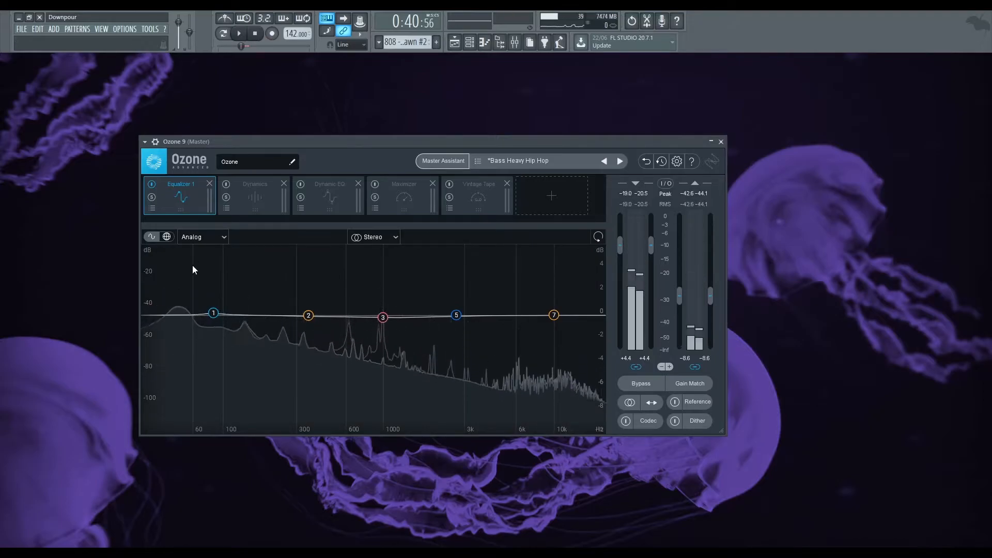
# - Move band 1 to about 51 Hz with a gain of about -2.0 dB, and audition the low-end cut
pyautogui.moveTo(213, 313); pyautogui.dragTo(188, 330)
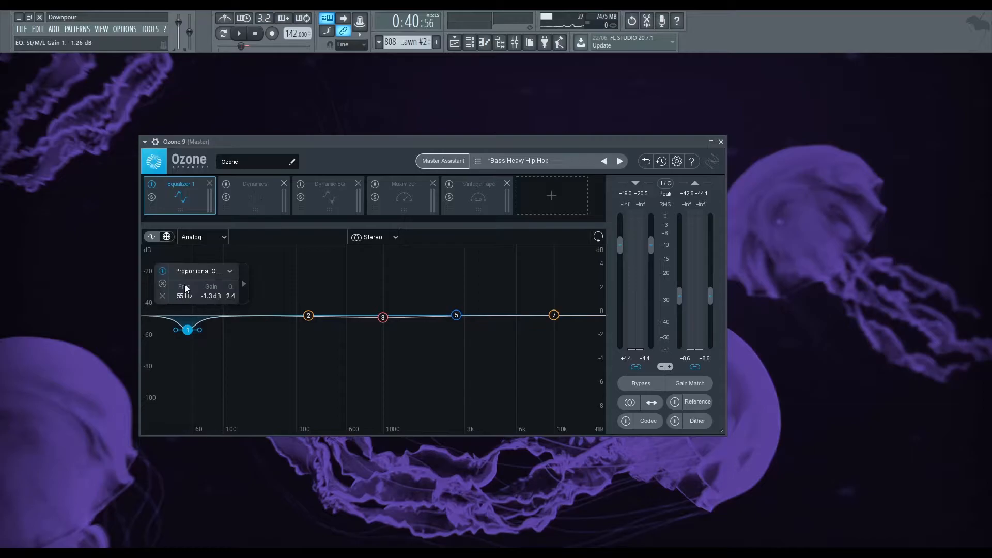
pyautogui.press('space')
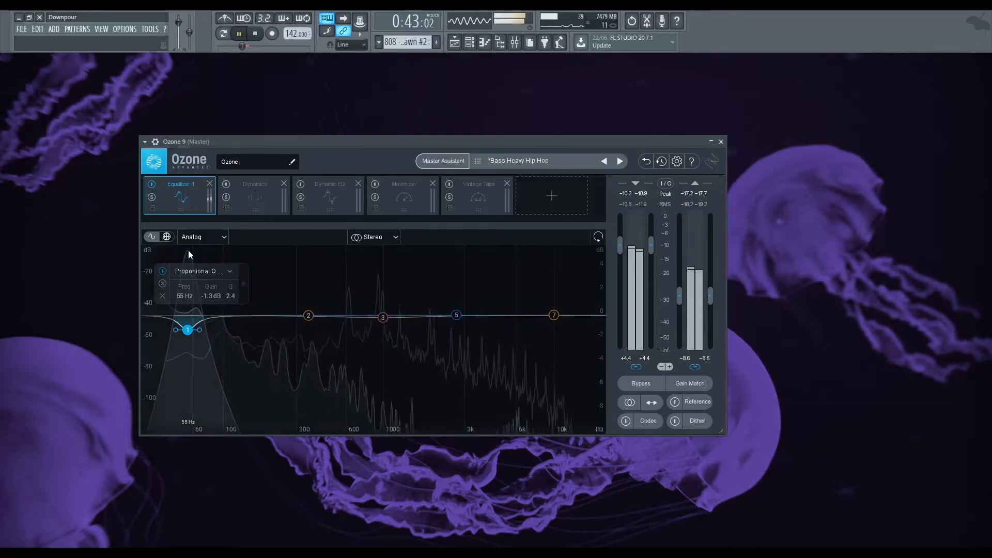
pyautogui.press('space')
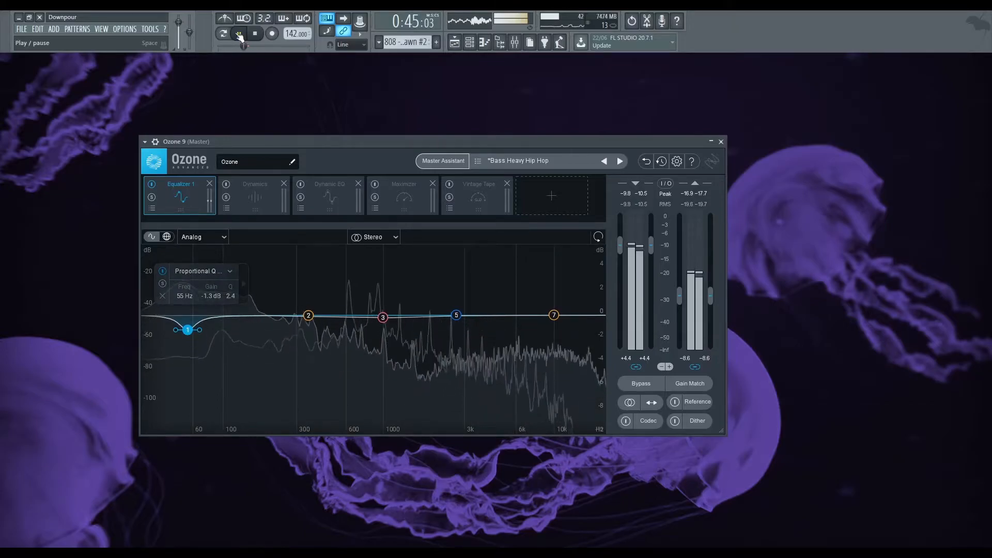
pyautogui.moveTo(187, 330); pyautogui.dragTo(185, 346)
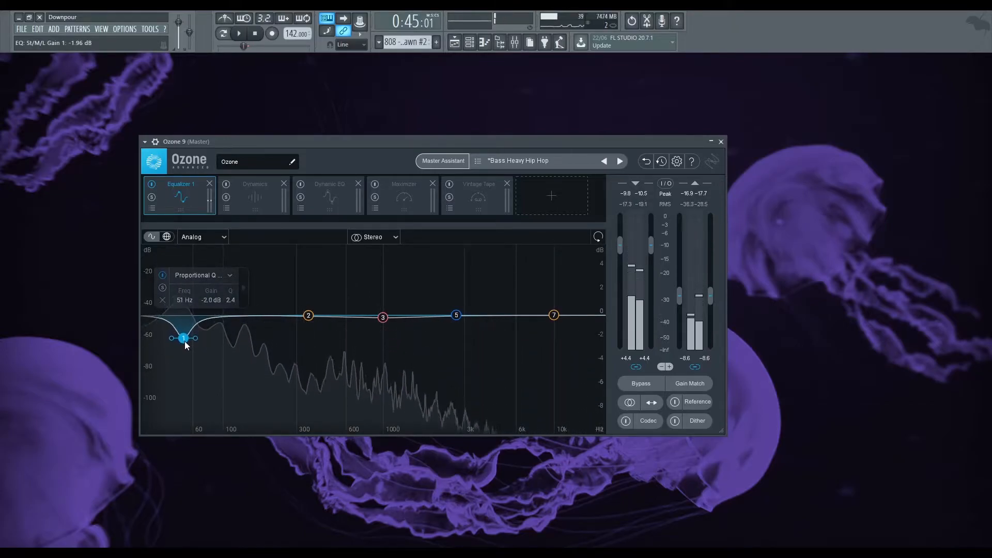
pyautogui.press('space')
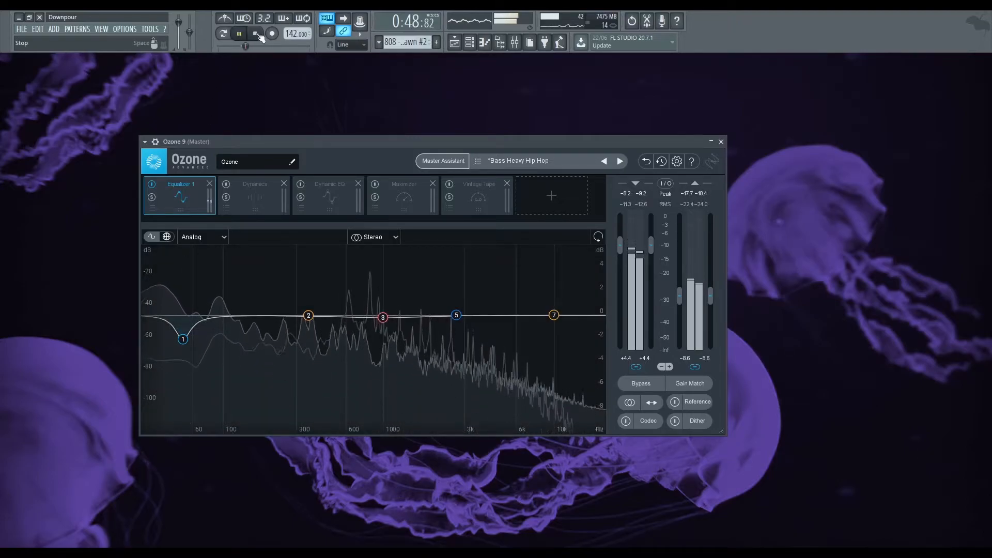
# - Reduce the band 1 cut to about -1.3 dB at 51 Hz and audition it in the track
pyautogui.press('space')
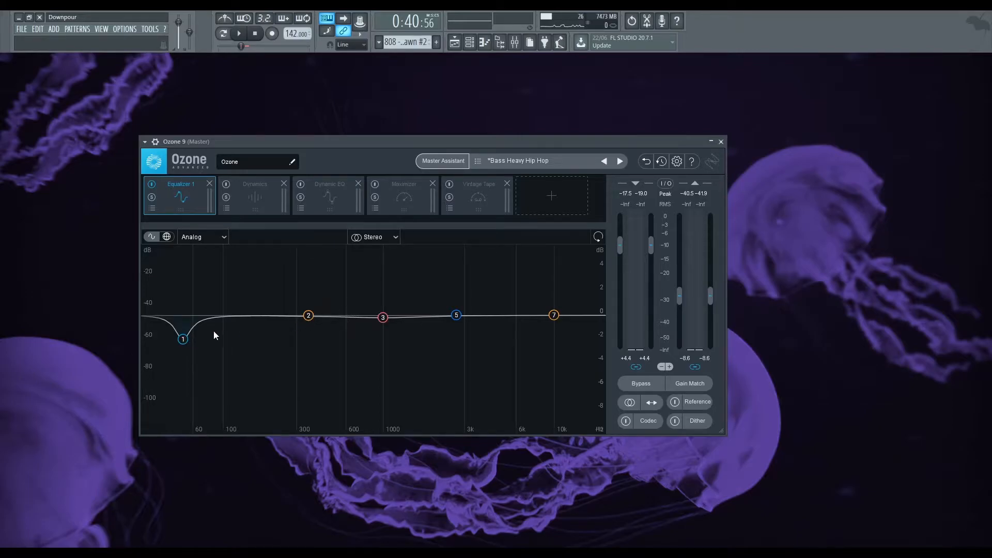
pyautogui.moveTo(182, 342); pyautogui.dragTo(183, 331)
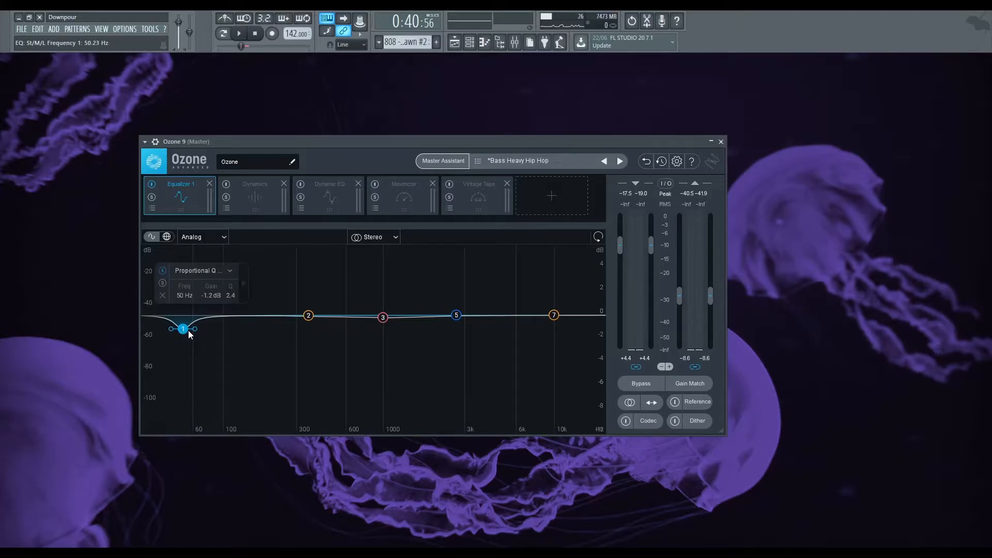
pyautogui.moveTo(184, 331); pyautogui.dragTo(185, 332)
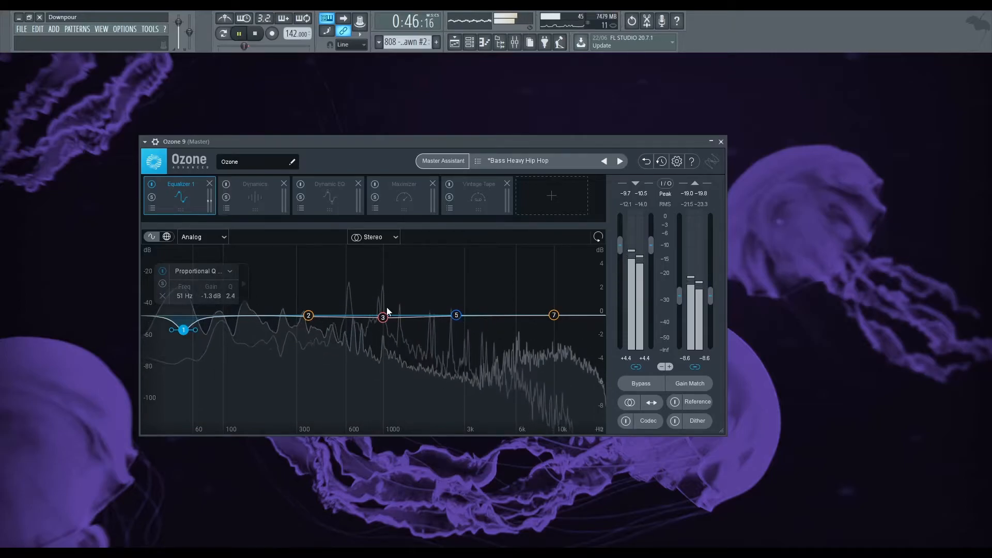
pyautogui.click(241, 35)
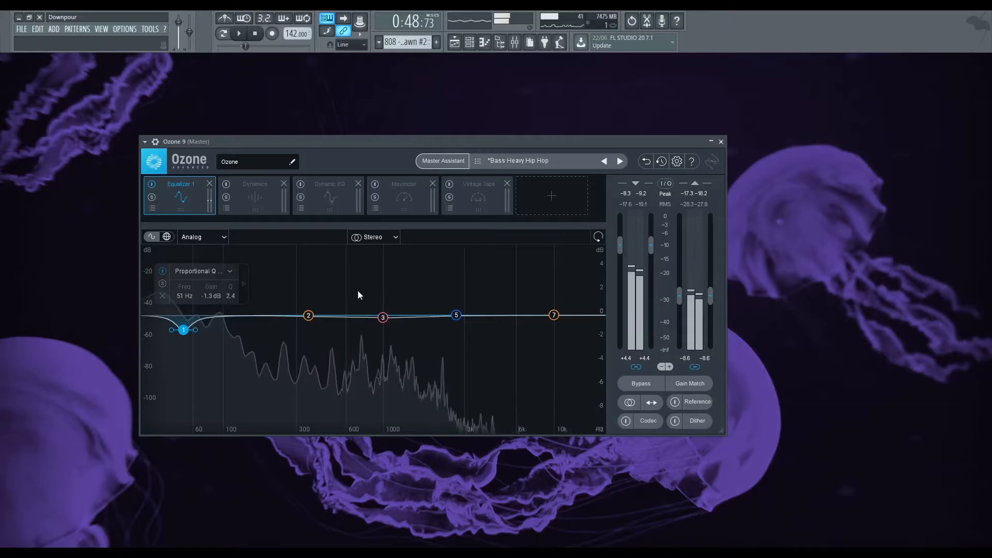
# - Solo narrow midrange frequencies from about 625 Hz upward and listen to them in isolation
pyautogui.keyDown('alt'); pyautogui.click(349, 261); pyautogui.keyUp('alt')
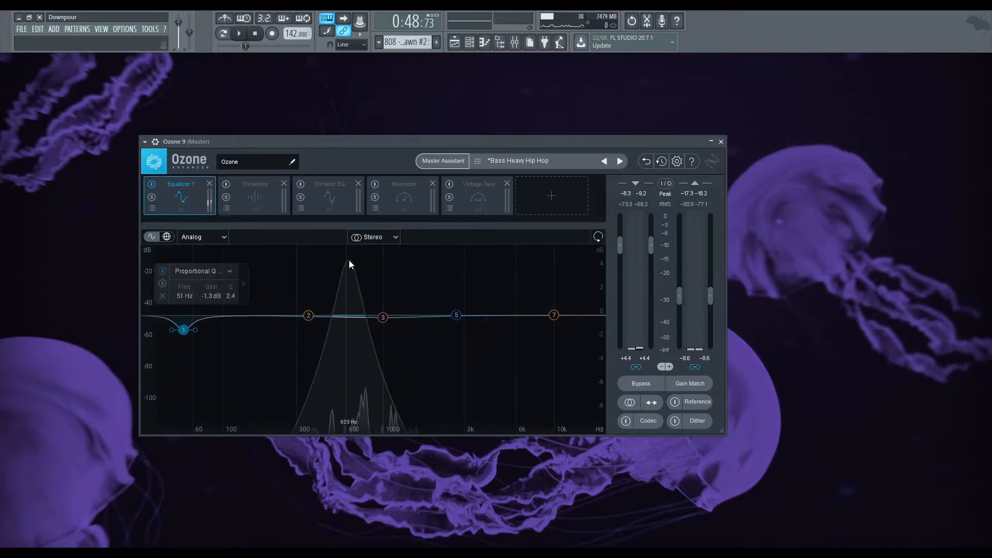
pyautogui.moveTo(349, 261); pyautogui.dragTo(379, 268)
pyautogui.press('space')
pyautogui.press('space')
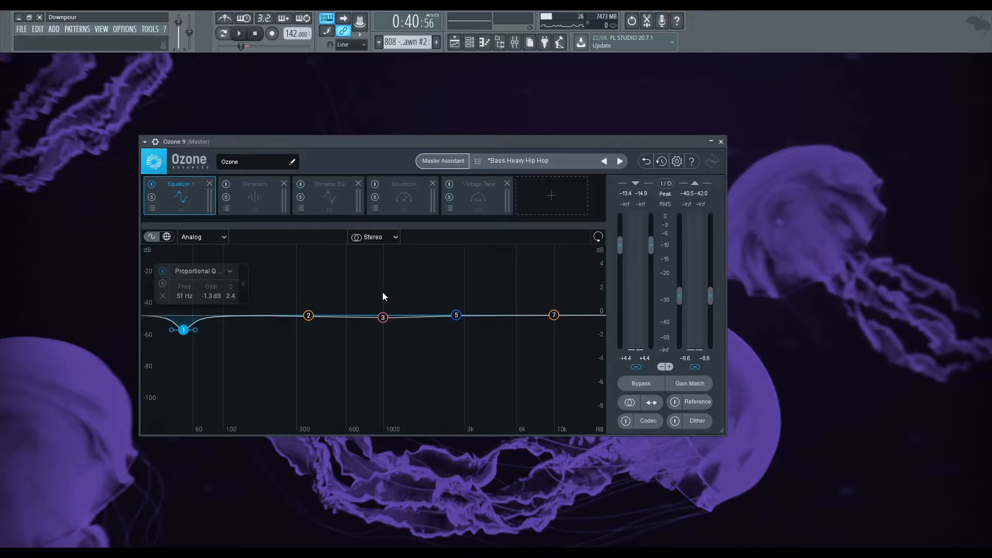
# - Set band 3 to a gain of about -0.7 dB and a Q of 2.1, and audition the range around 956 Hz
pyautogui.click(383, 319)
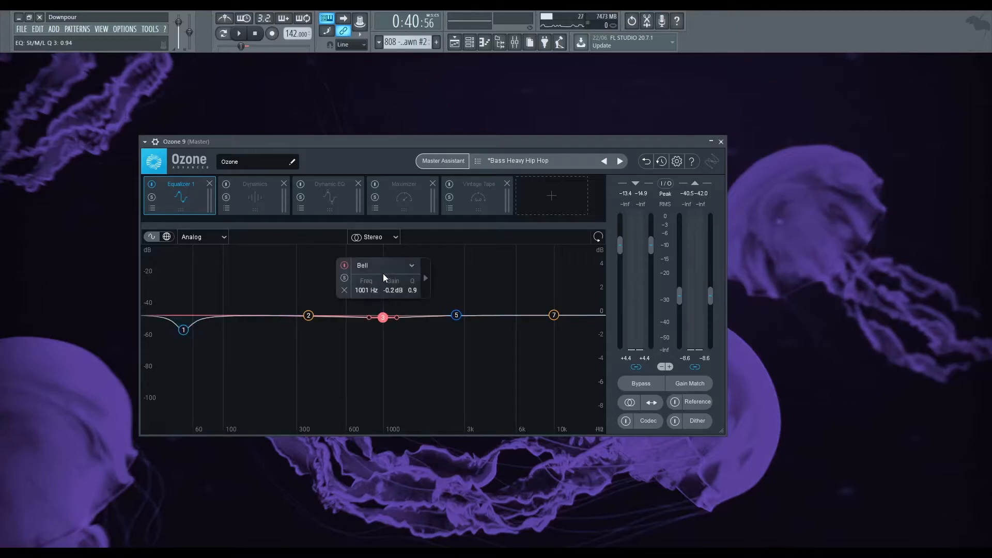
pyautogui.moveTo(382, 320); pyautogui.dragTo(382, 326)
pyautogui.scroll(5, 382, 325)
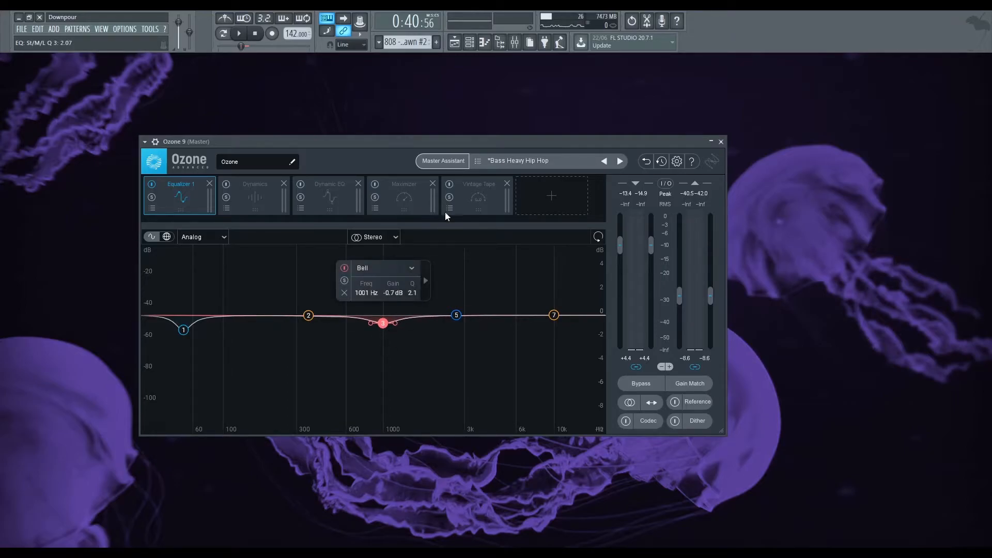
pyautogui.click(408, 267)
pyautogui.click(241, 478)
pyautogui.press('space')
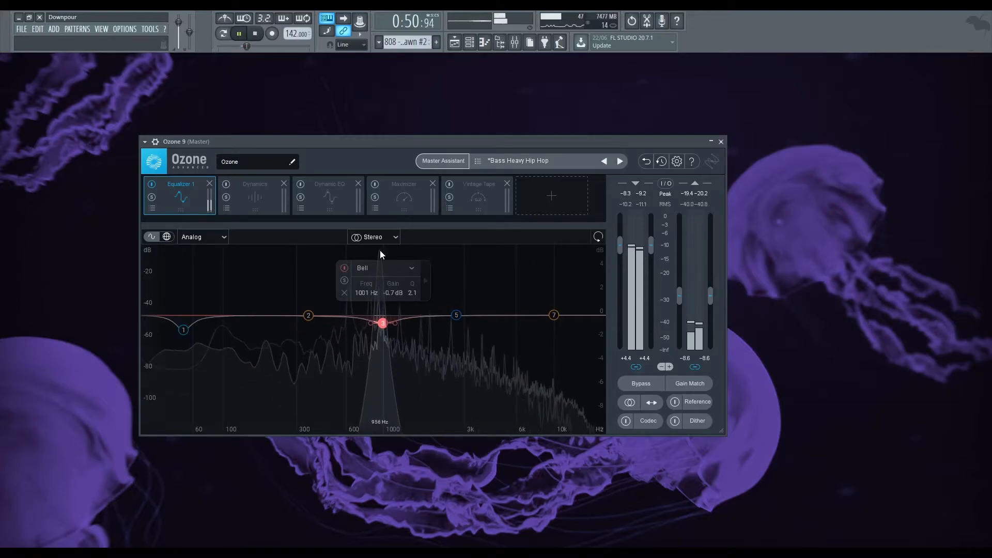
# - Narrow band 3 to a Q of 12.0 and deepen its cut to about -3.0 dB at 994 Hz
pyautogui.scroll(5, 383, 323)
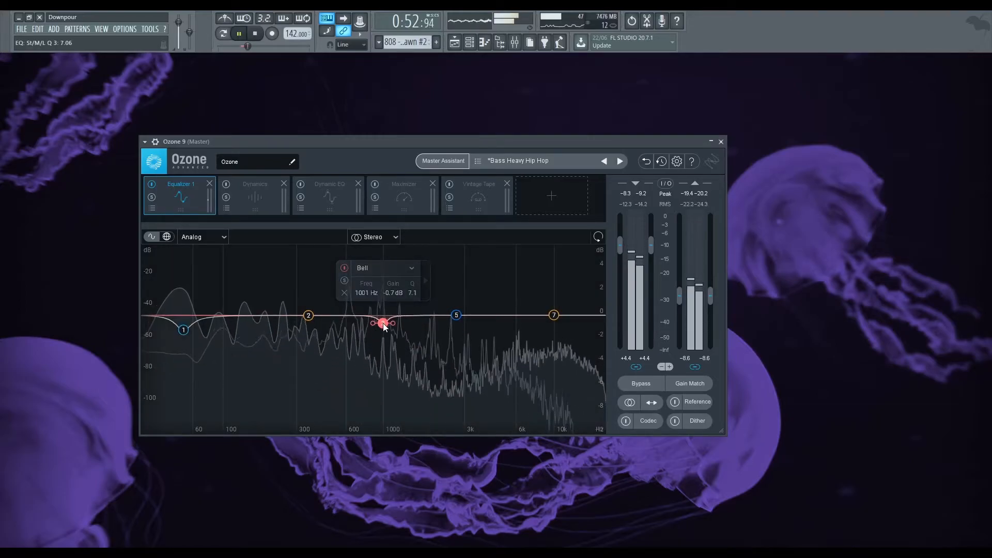
pyautogui.scroll(5, 383, 325)
pyautogui.moveTo(383, 325); pyautogui.dragTo(383, 353)
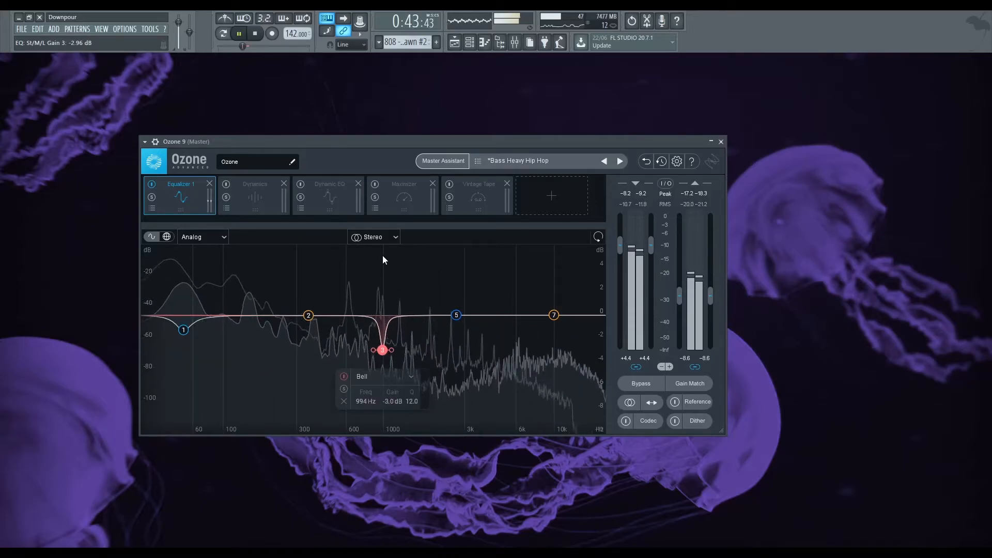
pyautogui.click(260, 35)
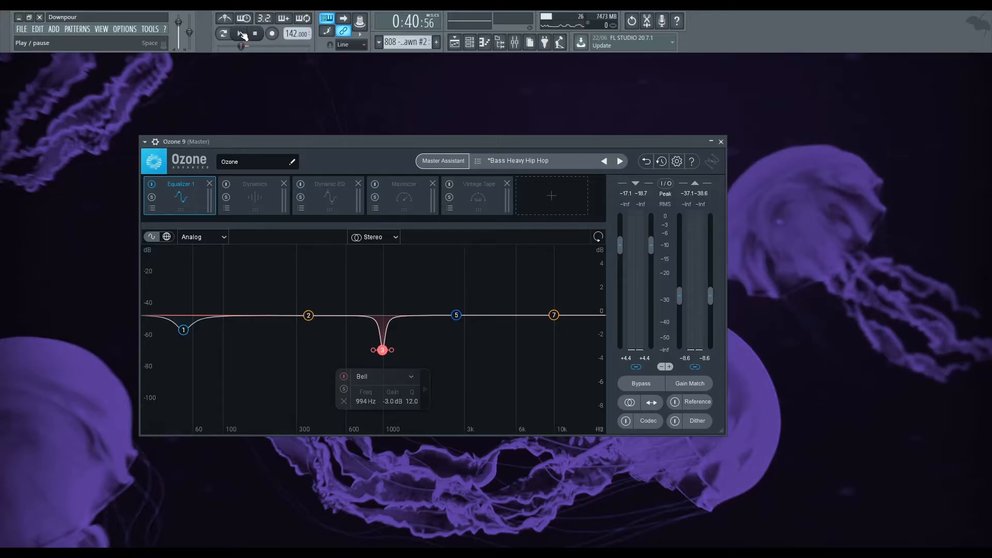
# - Solo the range around 1004 Hz and listen to the track with the band 3 cut
pyautogui.press('space')
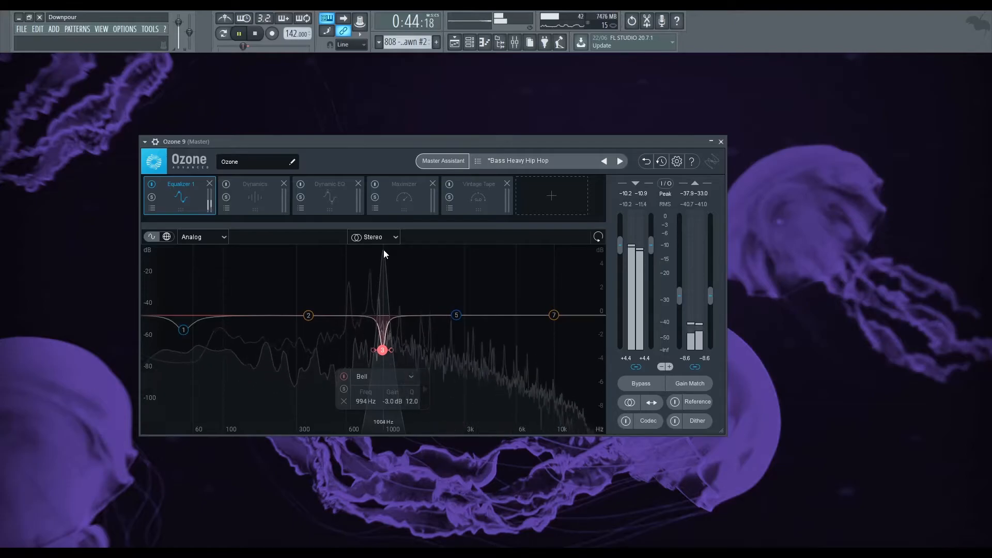
pyautogui.click(268, 34)
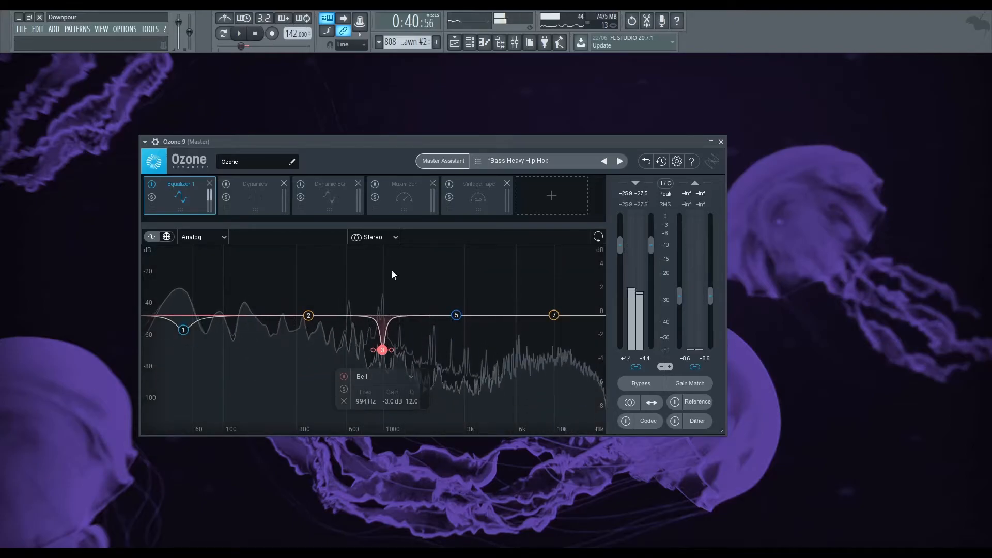
pyautogui.press('space')
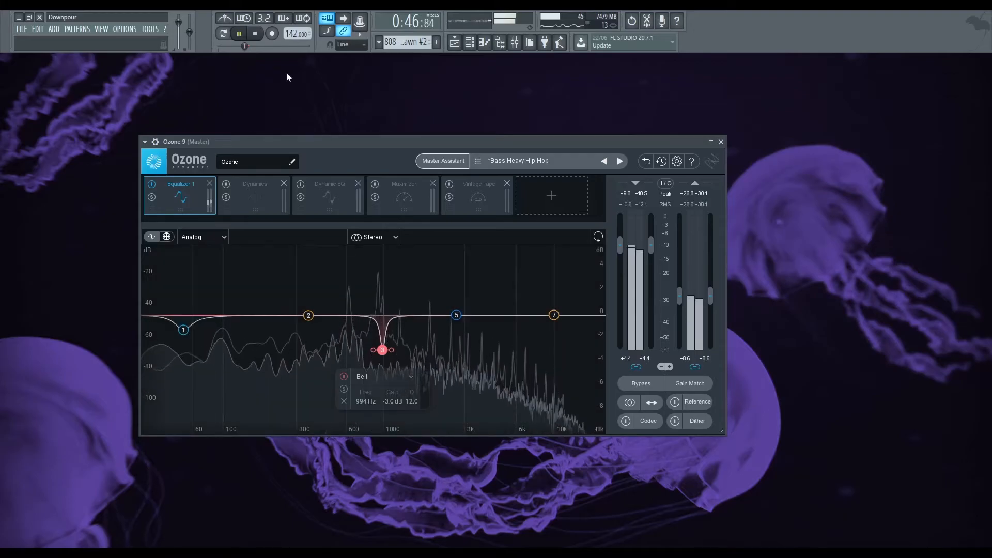
pyautogui.click(256, 33)
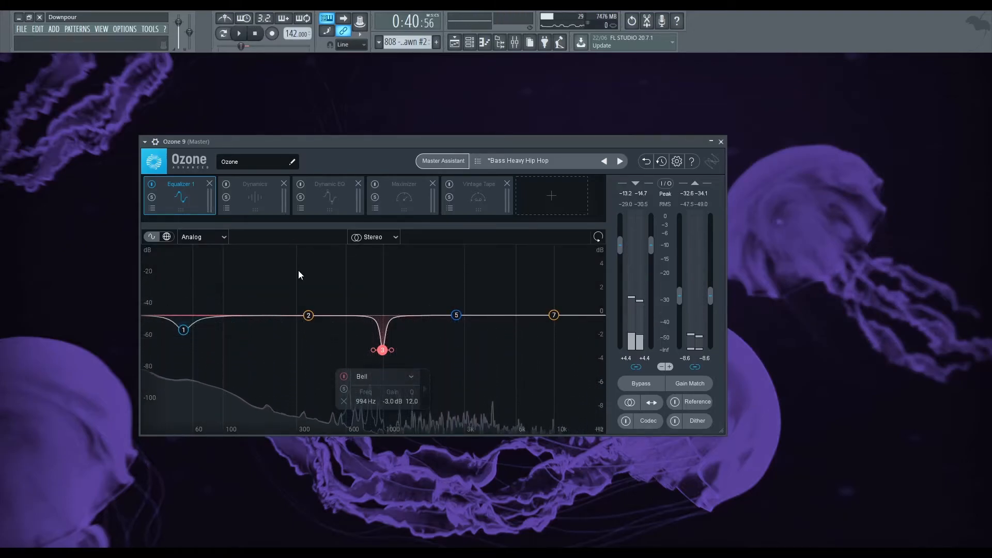
# - Shift band 2 slightly lower in frequency, and add a Proportional Q band 4 at about 616 Hz with 0.1 dB gain
pyautogui.moveTo(308, 315); pyautogui.dragTo(300, 318)
pyautogui.click(339, 316)
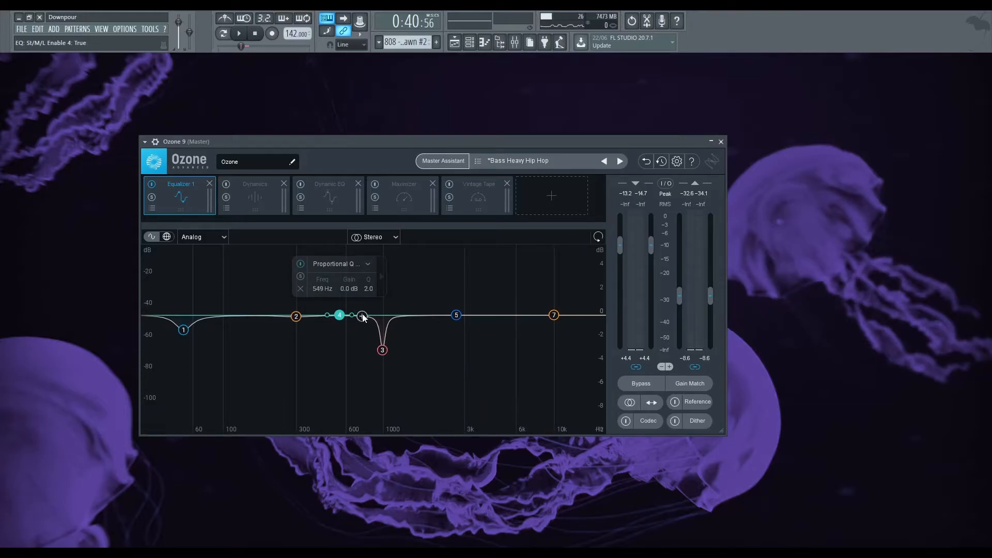
pyautogui.click(347, 267)
pyautogui.click(323, 251)
pyautogui.moveTo(334, 246); pyautogui.dragTo(348, 243)
pyautogui.press('space')
pyautogui.press('space')
pyautogui.moveTo(340, 314); pyautogui.dragTo(348, 313)
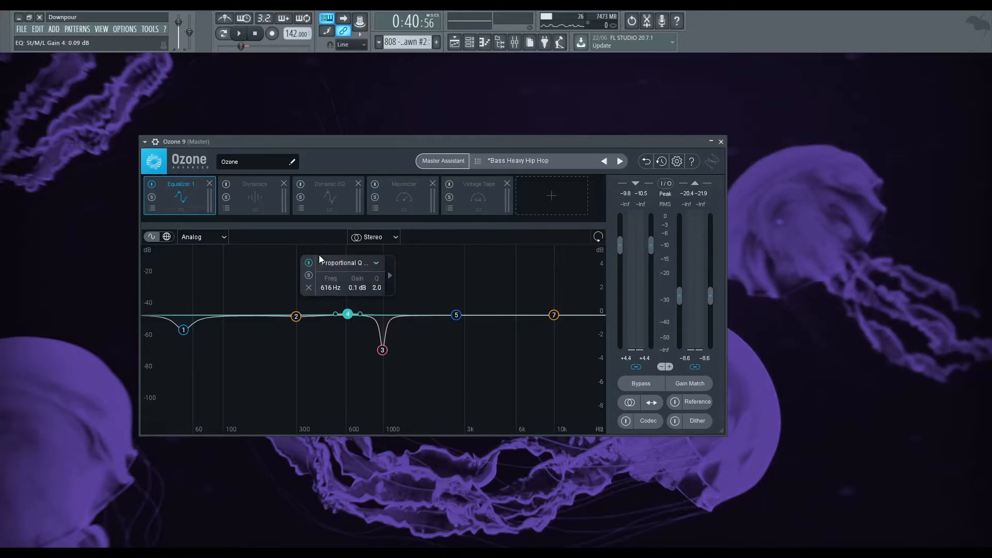
# - Audition the range around 620 Hz, and cut band 4 to about -1.8 dB at 611 Hz with a Q of 11.8
pyautogui.press('space')
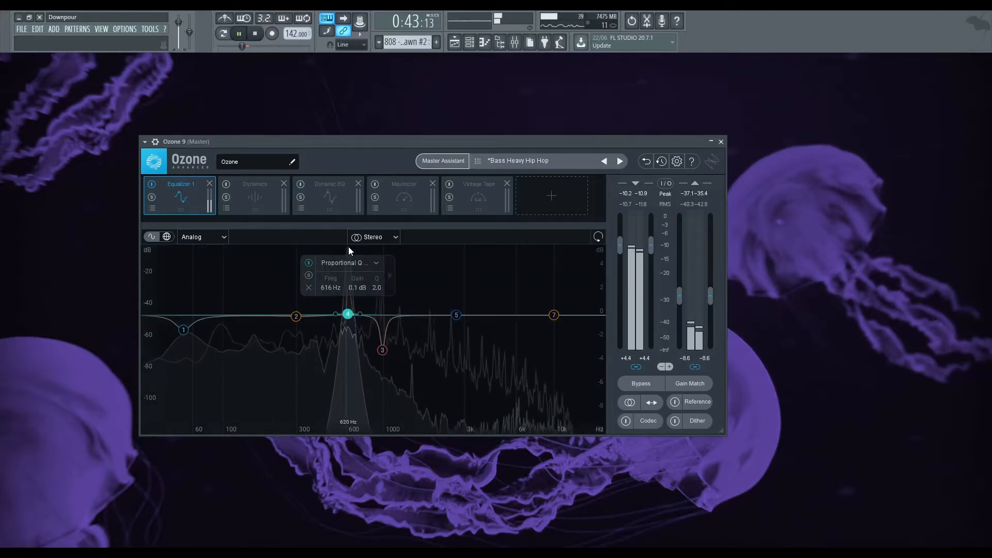
pyautogui.click(256, 34)
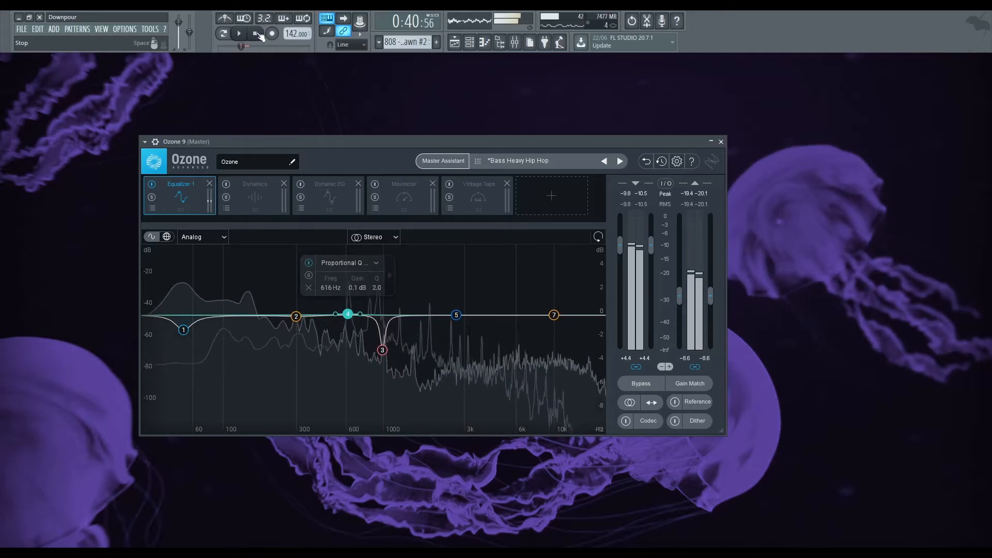
pyautogui.scroll(3, 351, 316)
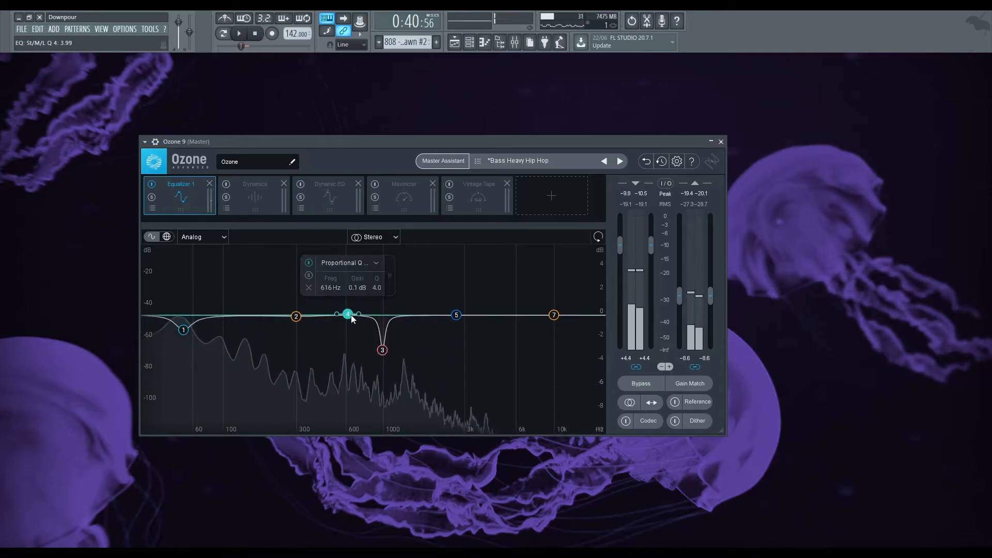
pyautogui.moveTo(352, 318); pyautogui.dragTo(351, 339)
pyautogui.scroll(5, 351, 339)
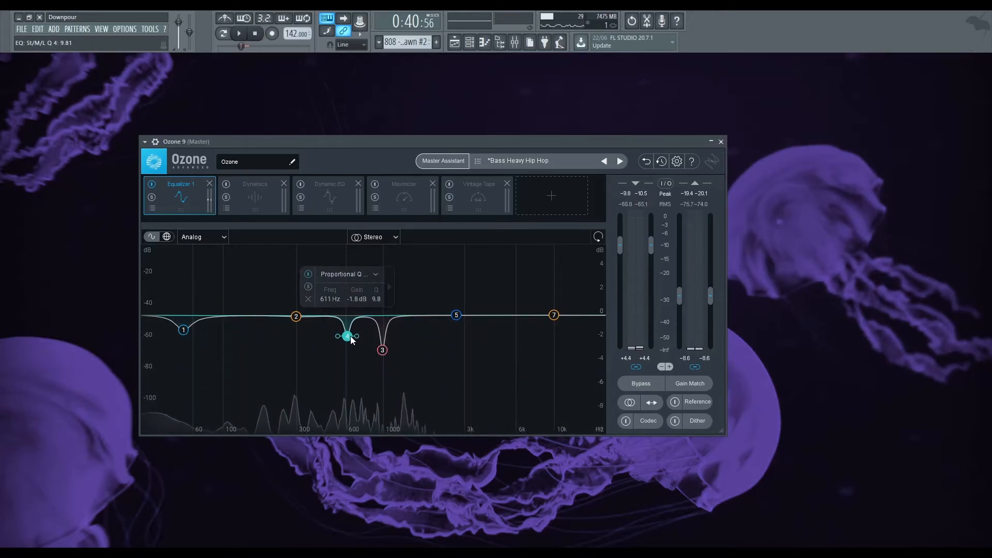
# - Deepen band 4 to about -3.9 dB at 634 Hz and move band 3 to about 987 Hz while auditioning the track
pyautogui.press('space')
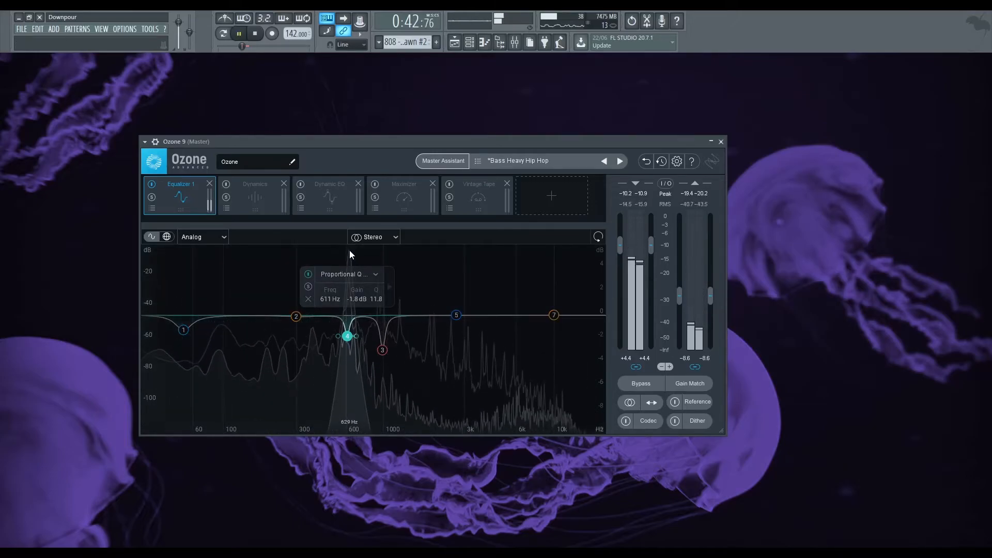
pyautogui.press('space')
pyautogui.moveTo(351, 334); pyautogui.dragTo(346, 356)
pyautogui.press('space')
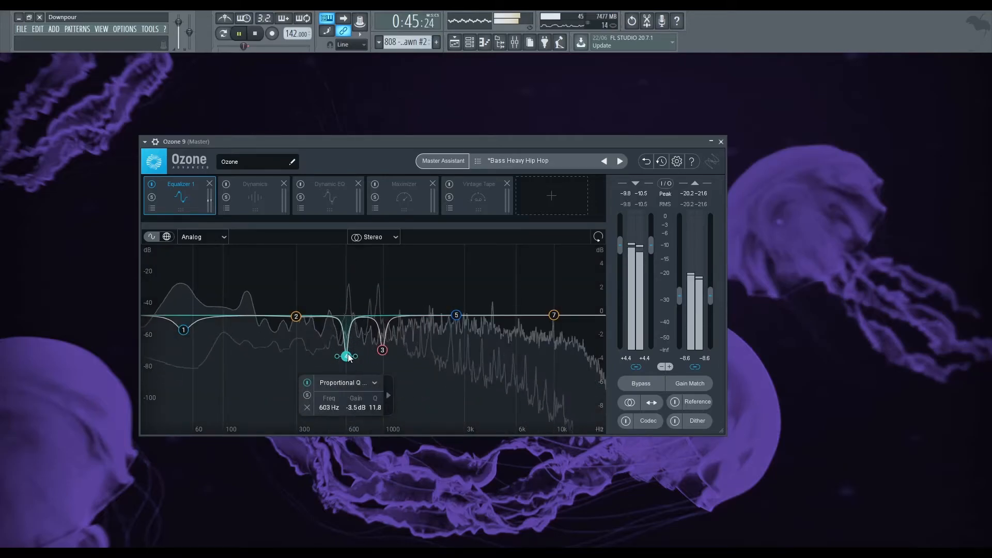
pyautogui.moveTo(346, 356); pyautogui.dragTo(352, 363)
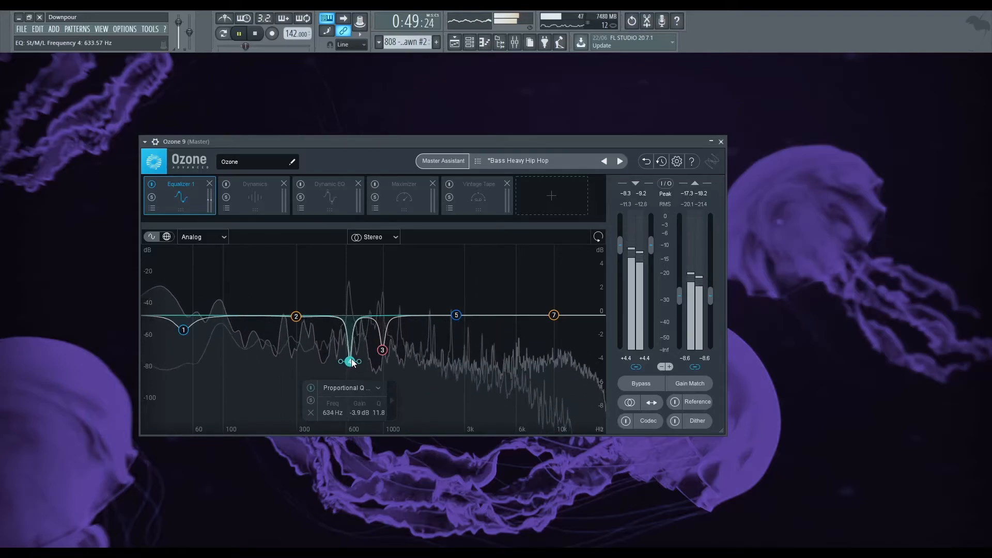
pyautogui.click(381, 350)
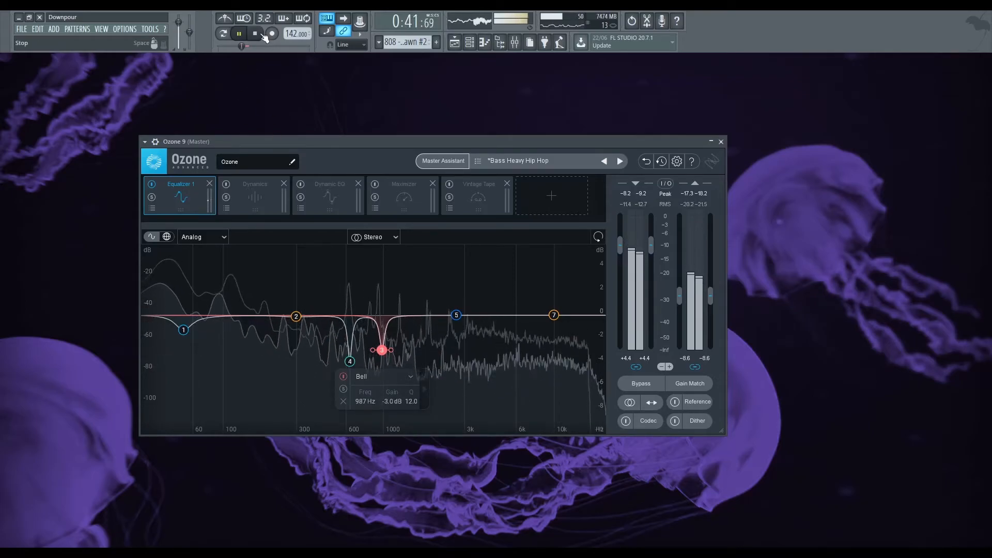
pyautogui.press('space')
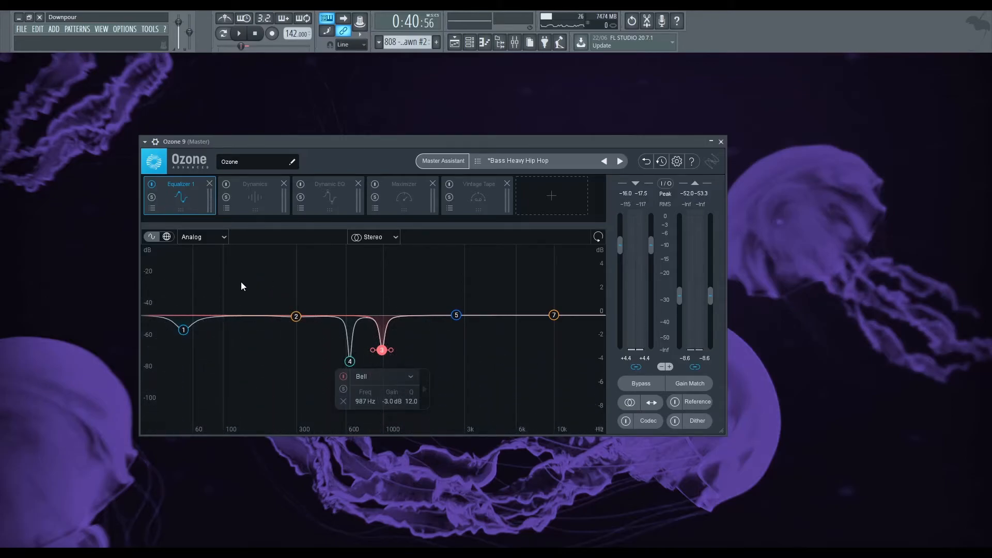
# - Add a Proportional Q band 6 at about 143 Hz with a Q of 0.7, and solo the range around 150 Hz
pyautogui.click(245, 316)
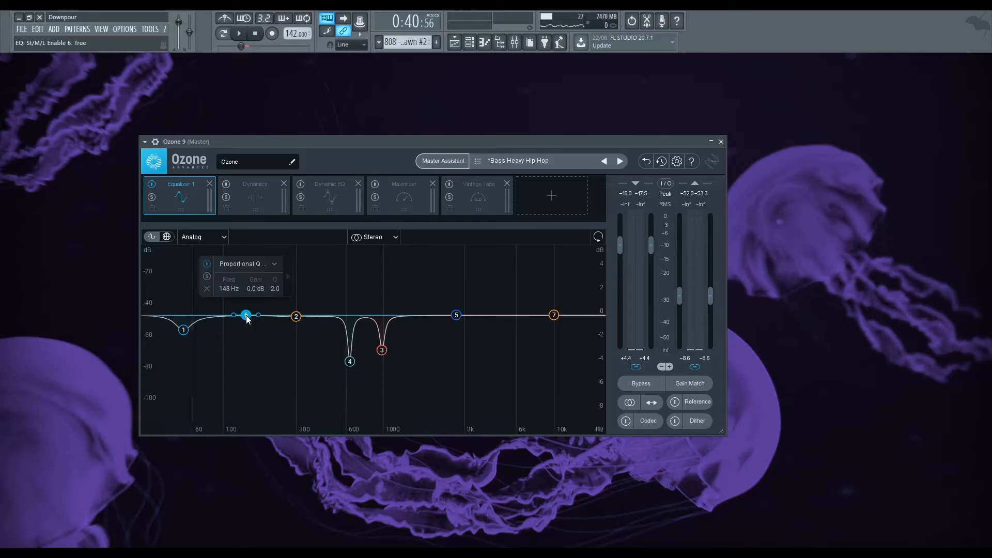
pyautogui.click(258, 265)
pyautogui.click(256, 277)
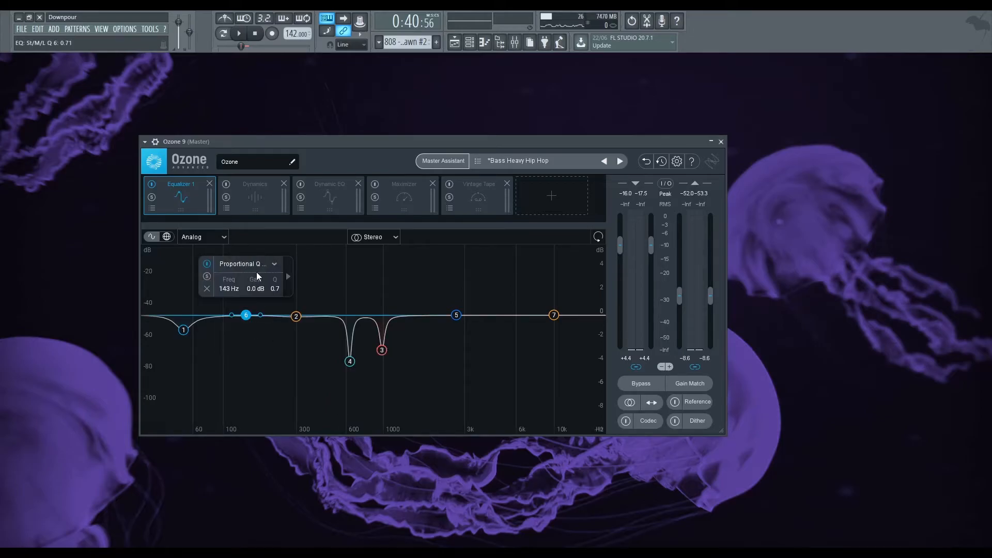
pyautogui.press('space')
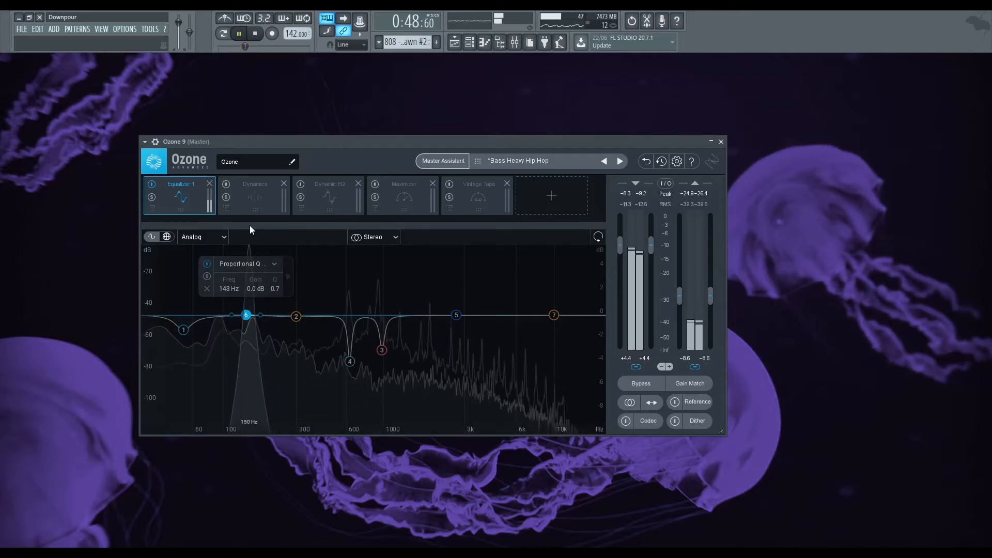
pyautogui.press('space')
# - Boost band 6 to about 1.8 dB at 148 Hz with a Q of 4.1, and audition the boost
pyautogui.moveTo(249, 312); pyautogui.dragTo(252, 297)
pyautogui.scroll(5, 252, 309)
pyautogui.press('space')
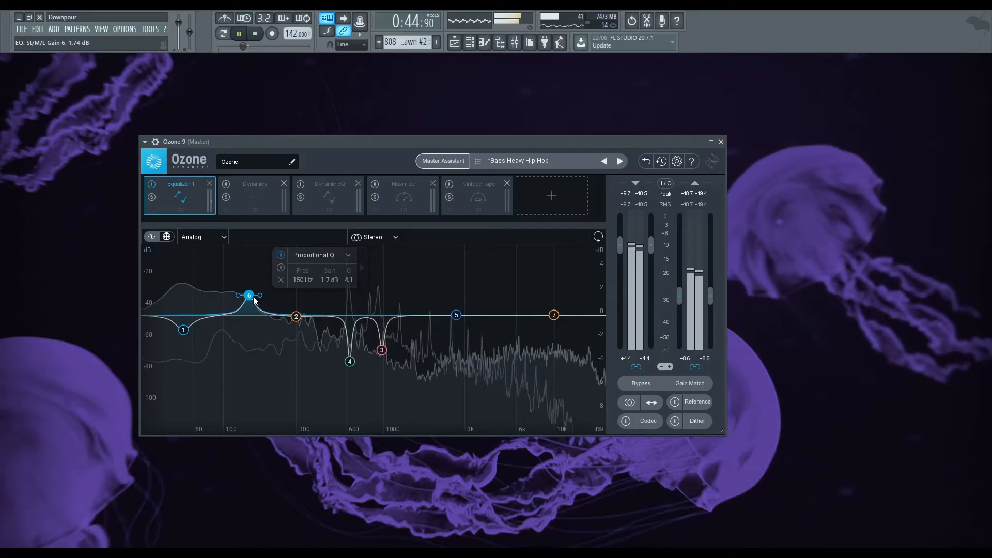
pyautogui.click(260, 36)
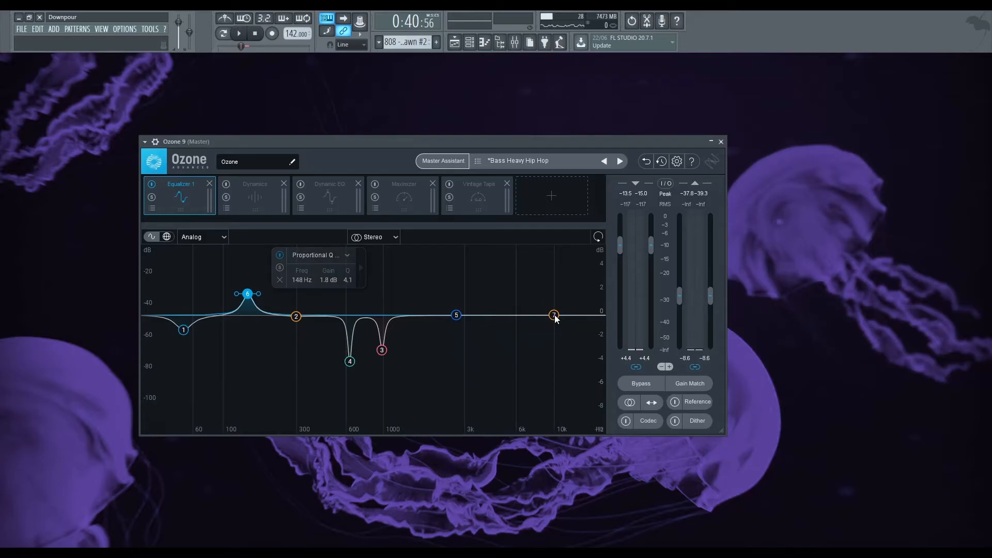
# - Change band 7 from a treble shelf to a resonant Low-Pass filter at 20000 Hz with a Q of 0.7
pyautogui.moveTo(554, 315); pyautogui.dragTo(600, 327)
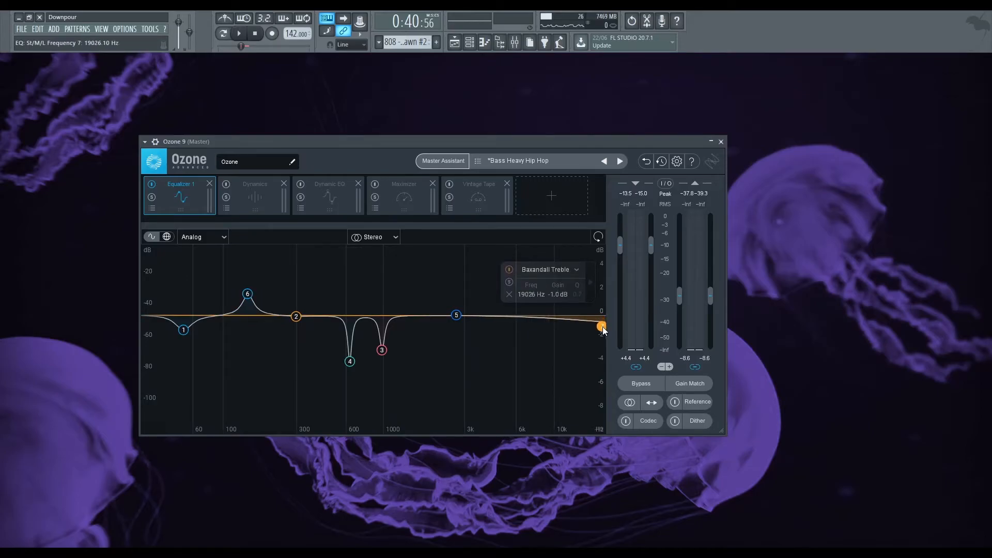
pyautogui.click(551, 273)
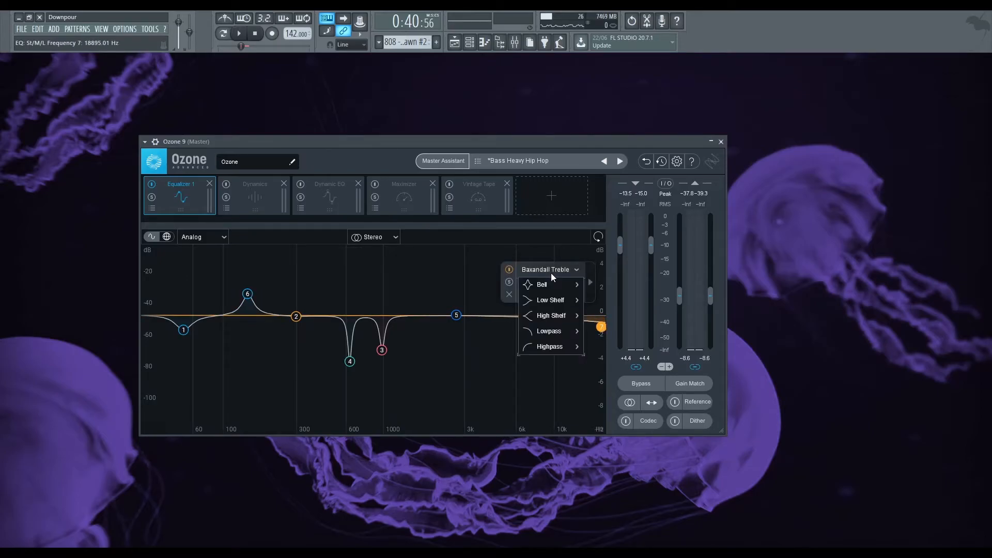
pyautogui.moveTo(550, 283)
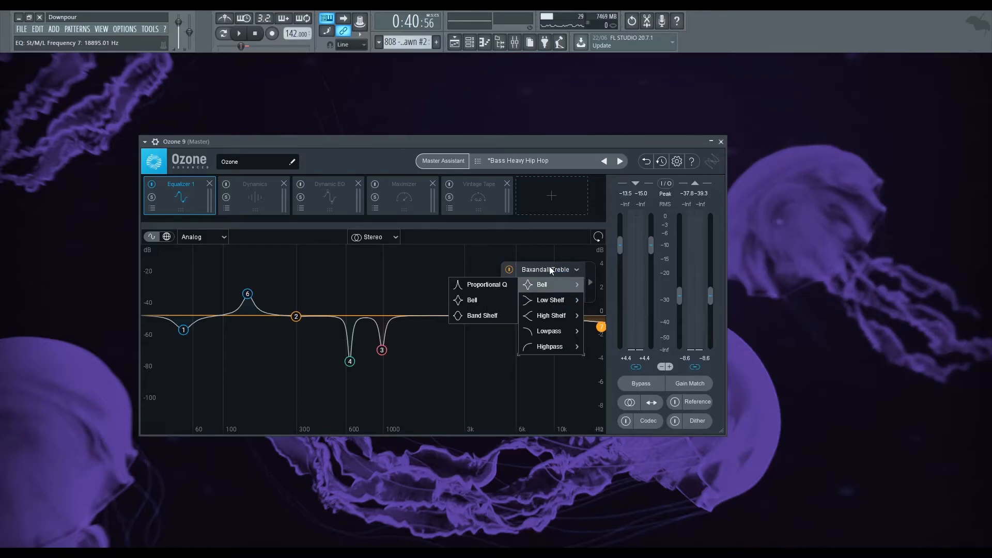
pyautogui.click(548, 269)
pyautogui.click(549, 268)
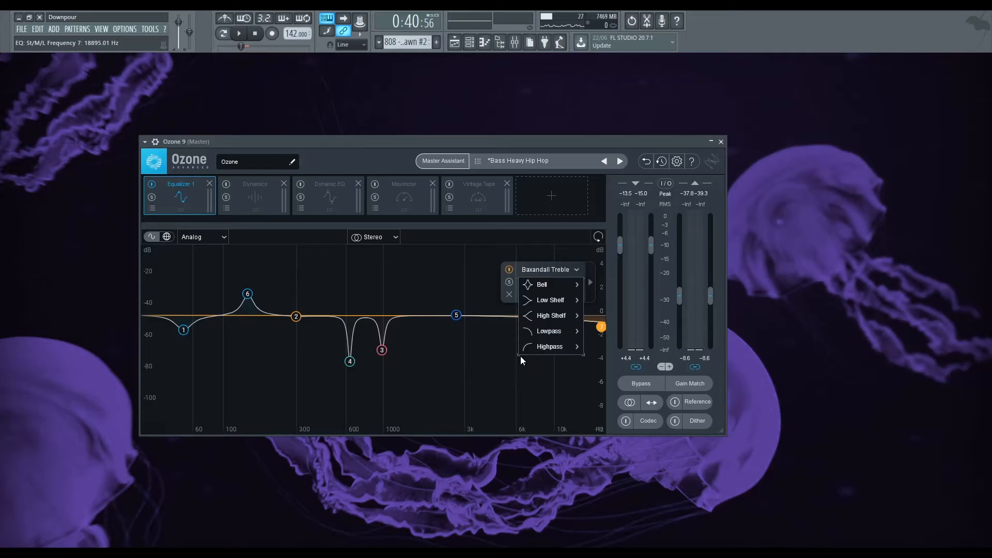
pyautogui.moveTo(553, 315)
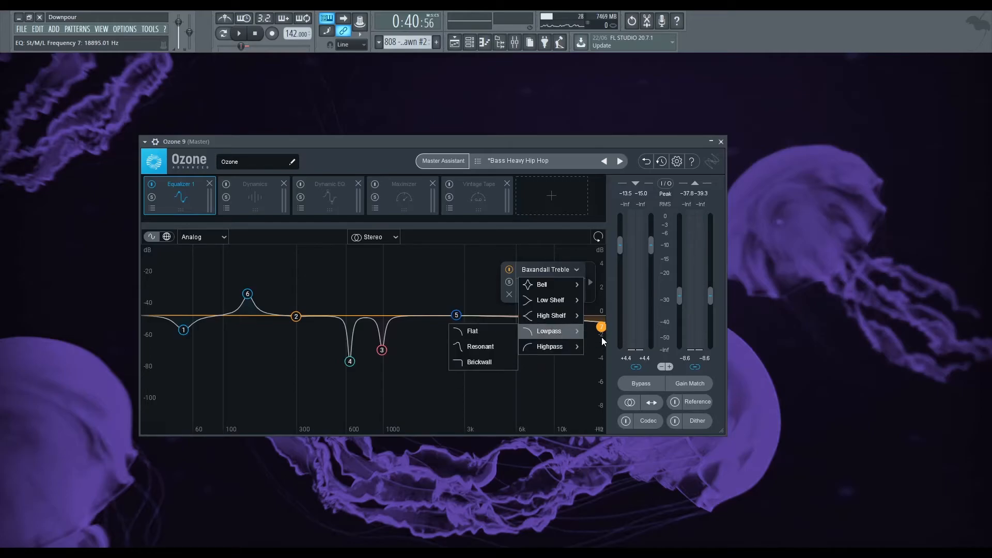
pyautogui.click(481, 351)
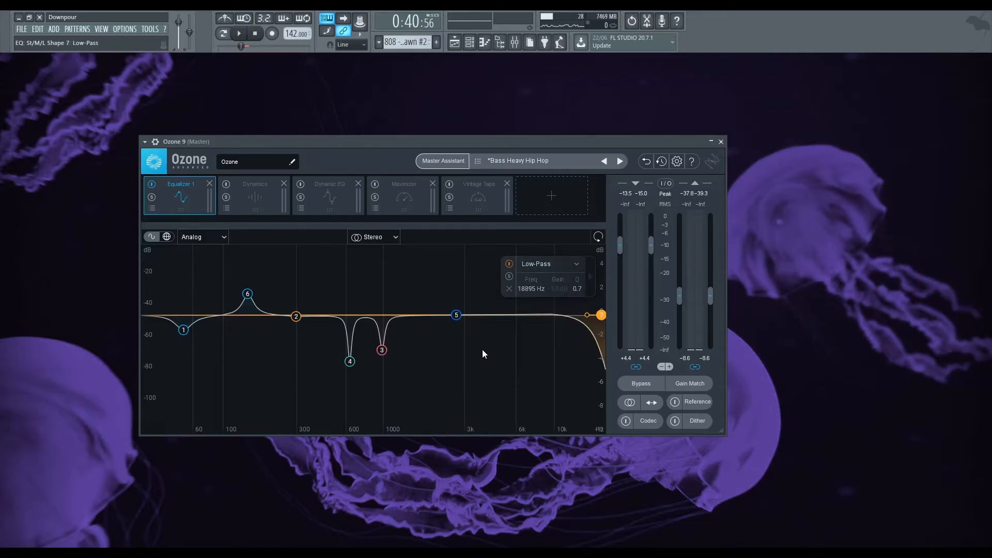
pyautogui.moveTo(599, 313); pyautogui.dragTo(605, 316)
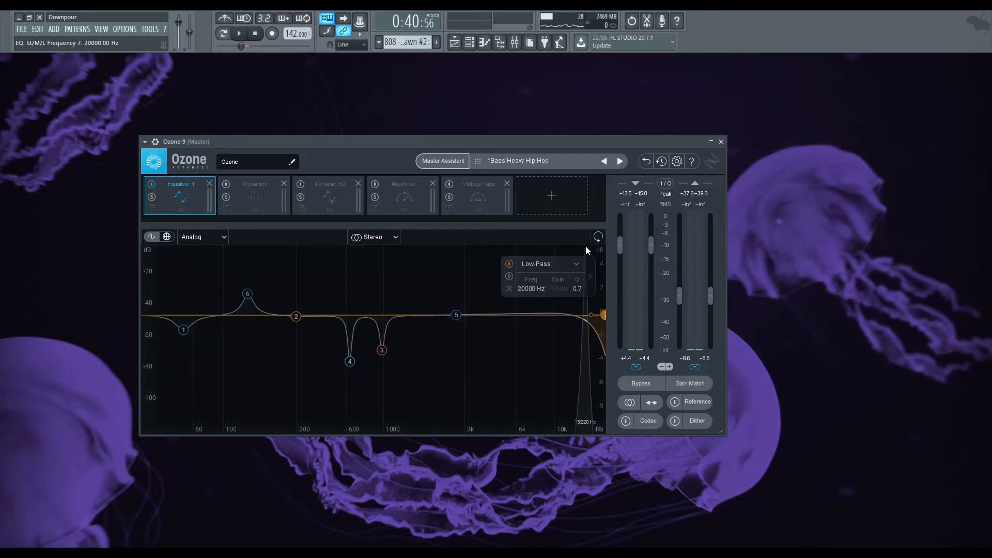
# - Audition the low-pass, undo the last knob tweak, and lower band 7 to 16800 Hz
pyautogui.press('space')
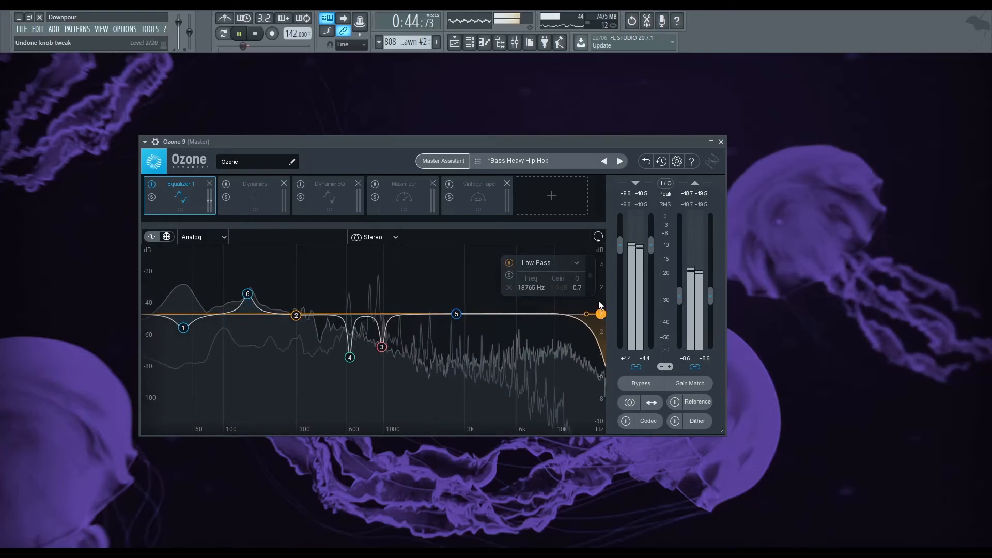
pyautogui.hotkey('ctrl', 'z')
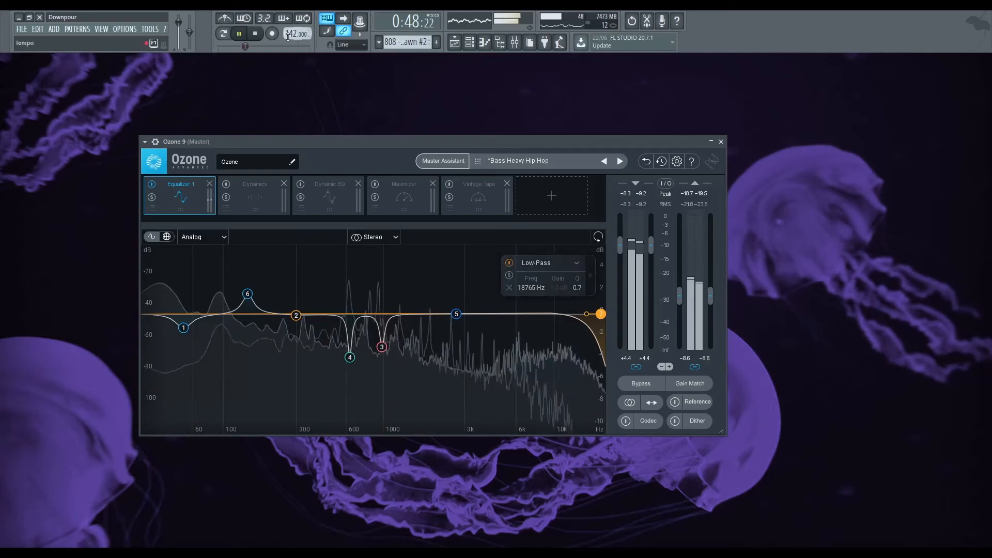
pyautogui.press('space')
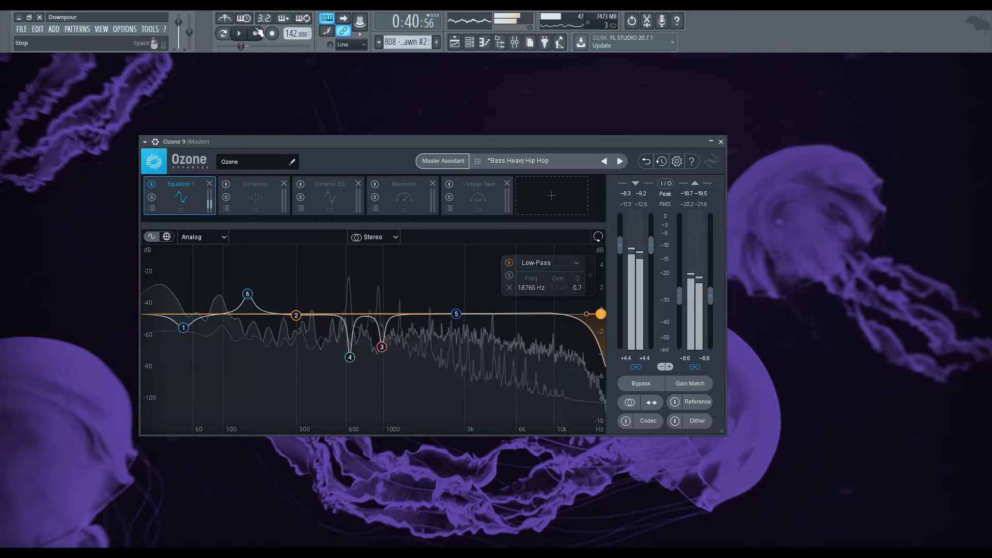
pyautogui.moveTo(600, 320); pyautogui.dragTo(587, 314)
pyautogui.scroll(-2, 589, 314)
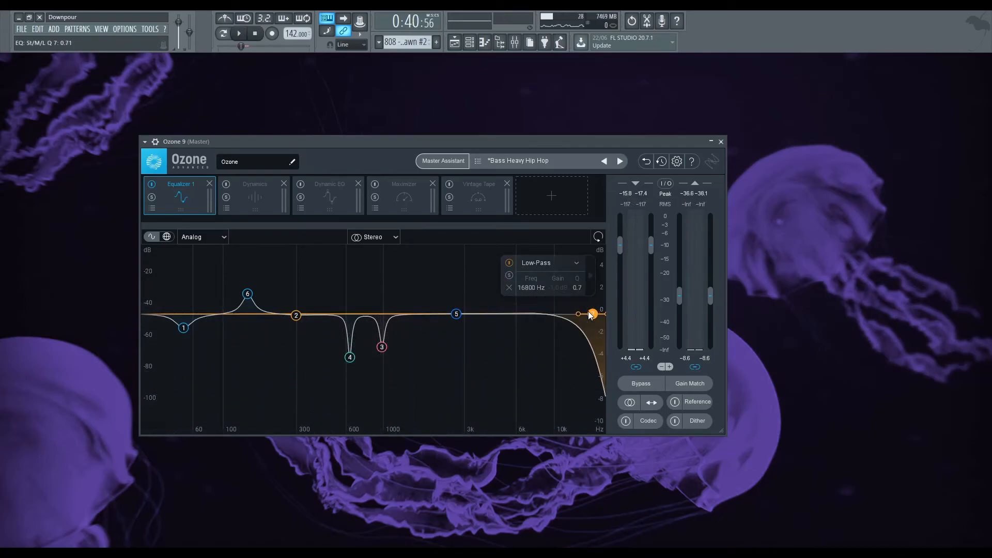
# - Change band 7 to a Bell filter and shape it into a narrow high-frequency boost with a Q of 7.1
pyautogui.click(544, 265)
pyautogui.moveTo(564, 296)
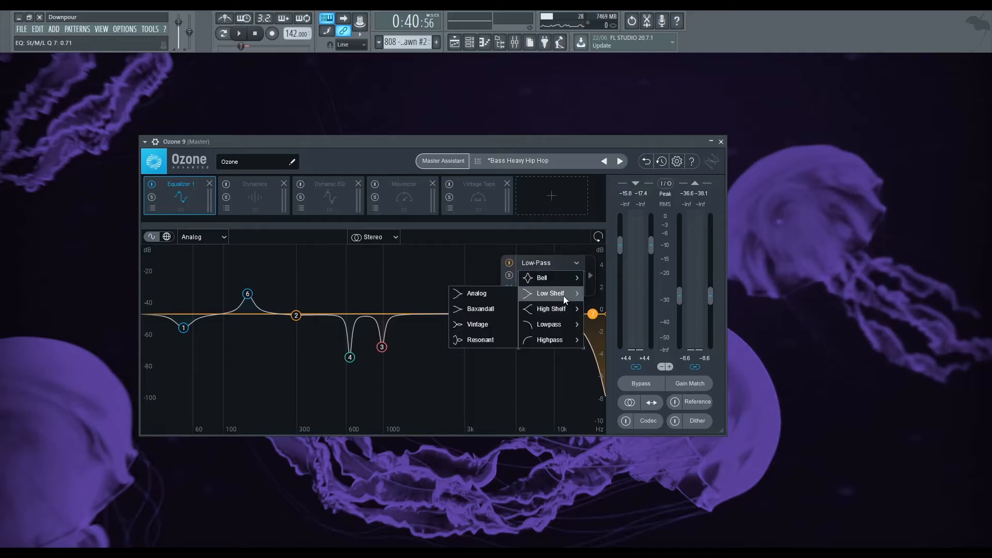
pyautogui.moveTo(563, 275)
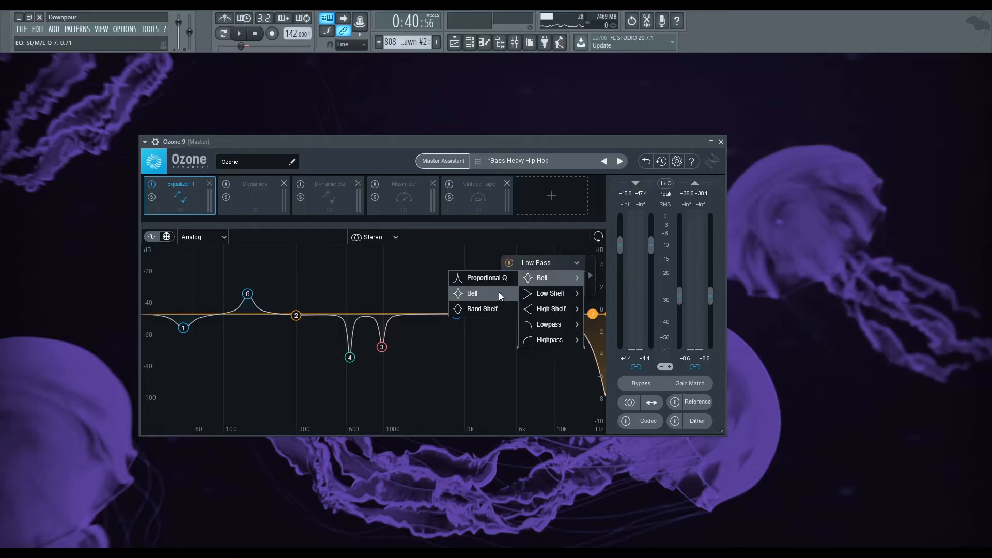
pyautogui.moveTo(554, 325)
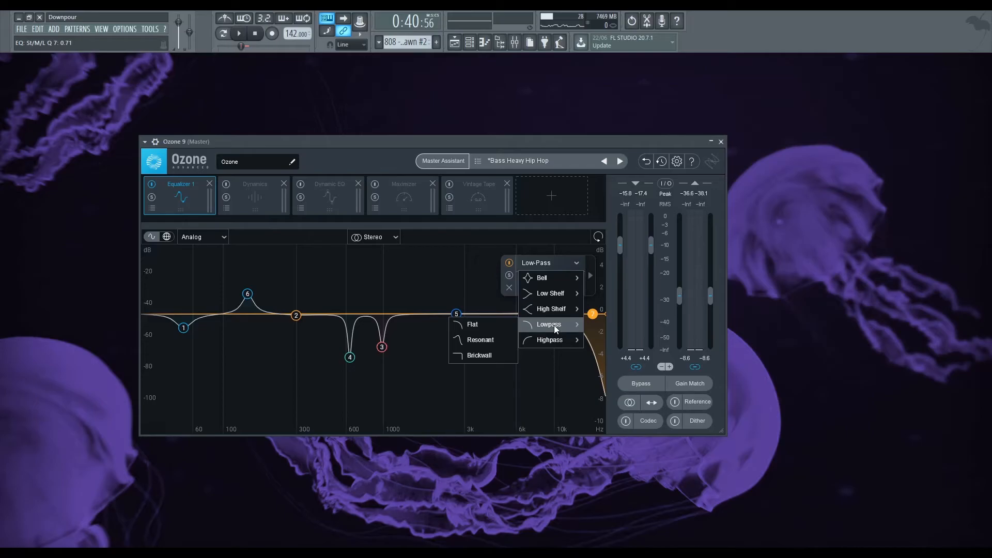
pyautogui.moveTo(557, 344)
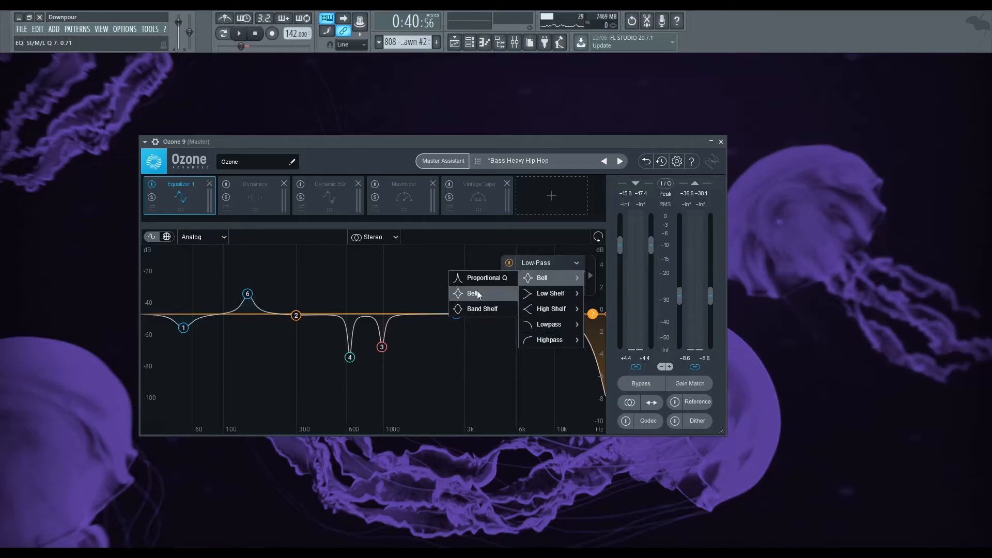
pyautogui.click(482, 297)
pyautogui.moveTo(593, 313)
pyautogui.mouseDown()
pyautogui.moveTo(578, 301)
pyautogui.moveTo(598, 328)
pyautogui.mouseUp()
pyautogui.scroll(10, 594, 306)
# - Add band 8 at about 17238 Hz and change it from High Shelf to a resonant Low-Pass filter
pyautogui.click(594, 314)
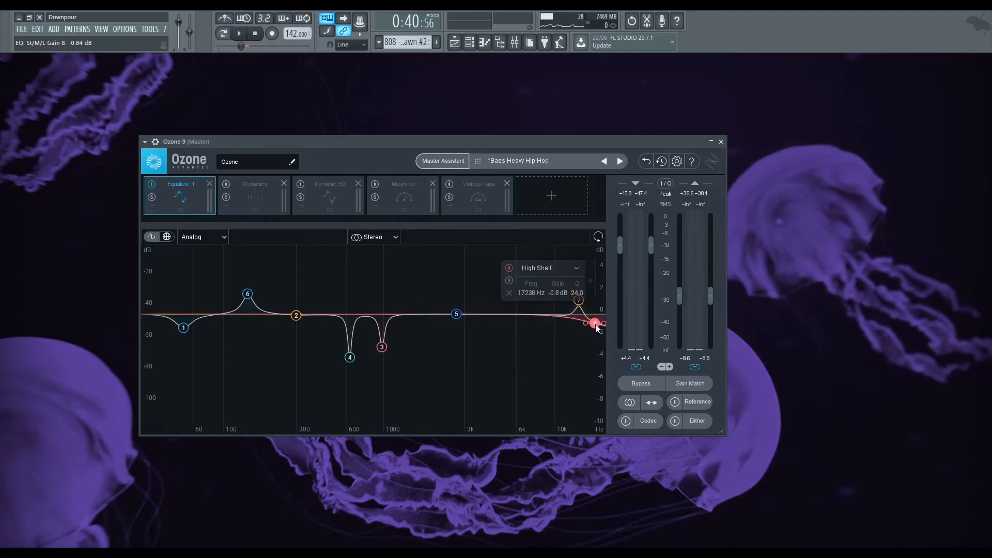
pyautogui.click(569, 268)
pyautogui.moveTo(561, 332)
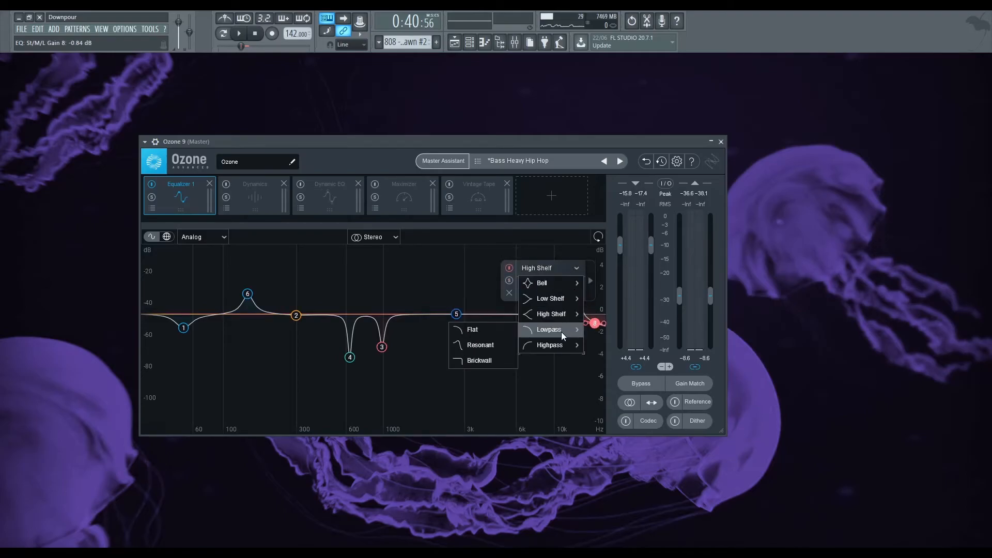
pyautogui.click(491, 342)
# - While auditioning, boost band 7 to about 3.2 dB at 12478 Hz with a Q of 4.9, and move band 8 to about 18344 Hz
pyautogui.moveTo(591, 314); pyautogui.dragTo(570, 251)
pyautogui.press('space')
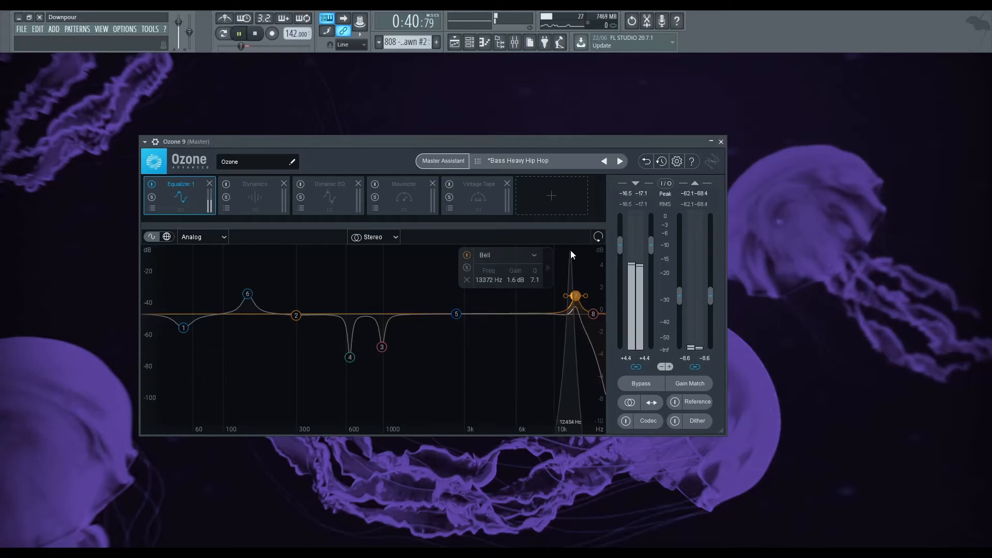
pyautogui.moveTo(575, 294); pyautogui.dragTo(571, 278)
pyautogui.scroll(-3, 570, 279)
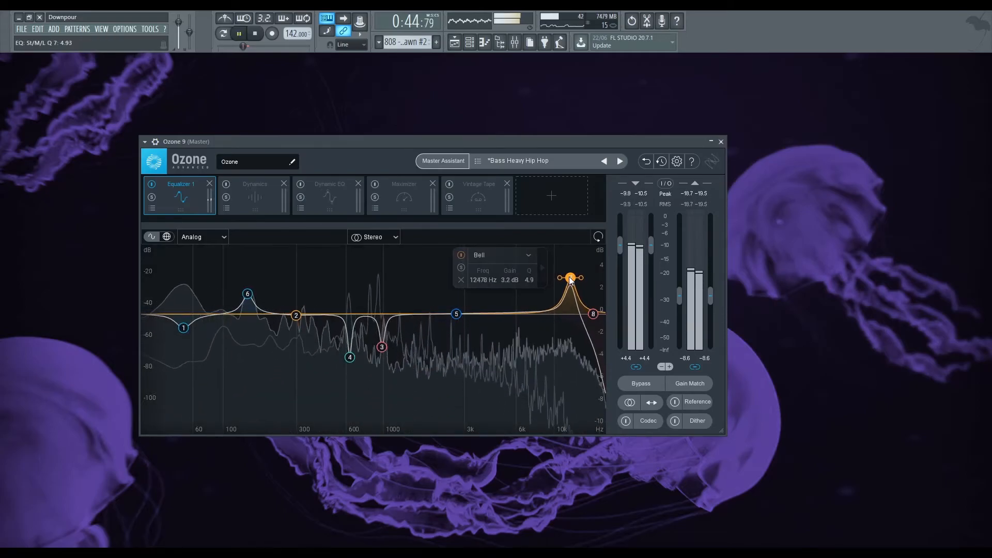
pyautogui.moveTo(593, 313)
pyautogui.mouseDown()
pyautogui.moveTo(597, 322)
pyautogui.moveTo(599, 315)
pyautogui.mouseUp()
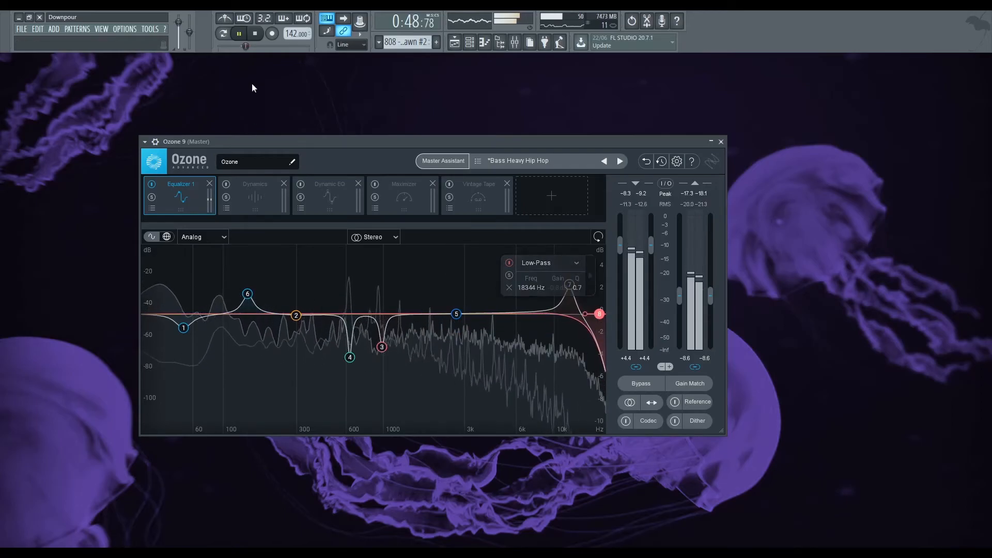
pyautogui.press('space')
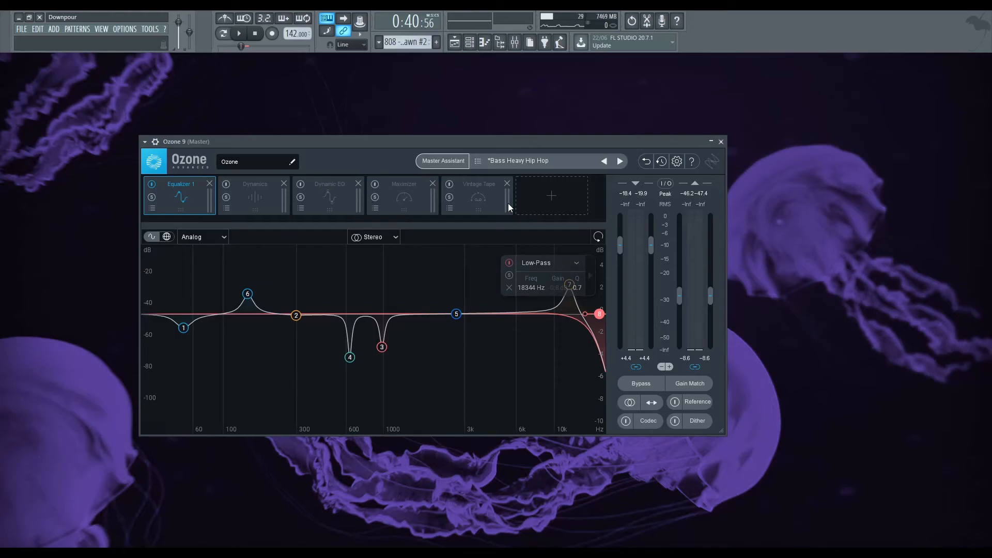
# - Re-enable the Maximizer and audition the track through it together with Equalizer 1
pyautogui.moveTo(508, 137); pyautogui.dragTo(505, 138)
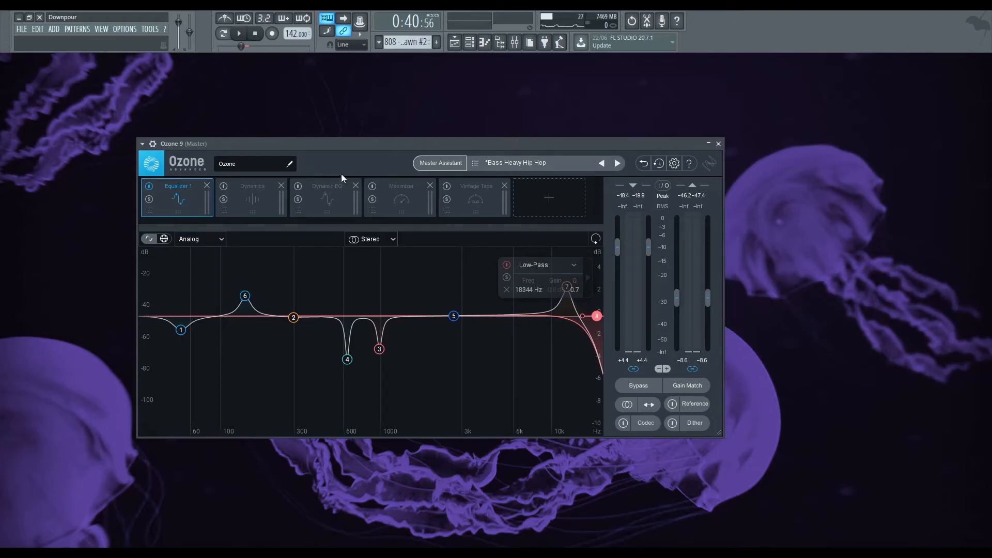
pyautogui.click(372, 187)
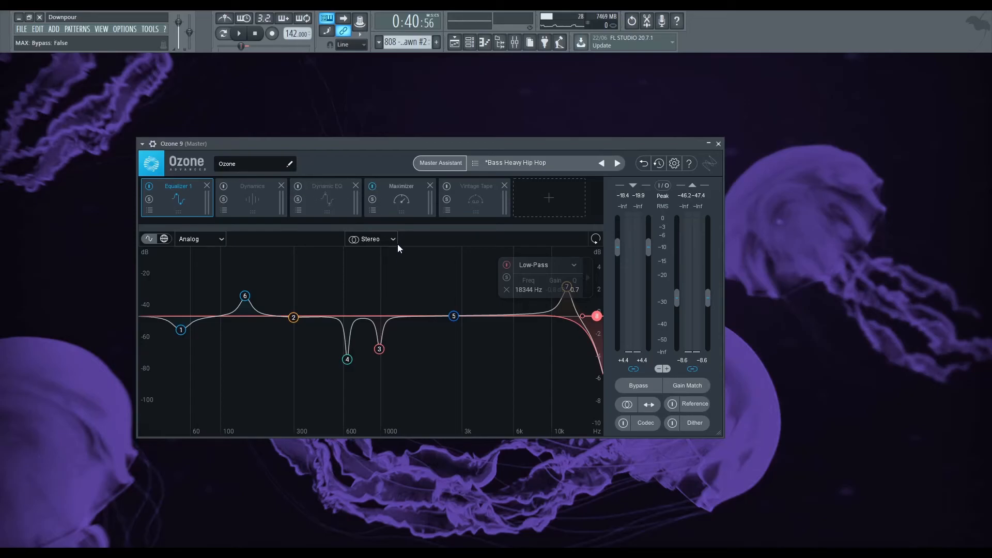
pyautogui.click(242, 34)
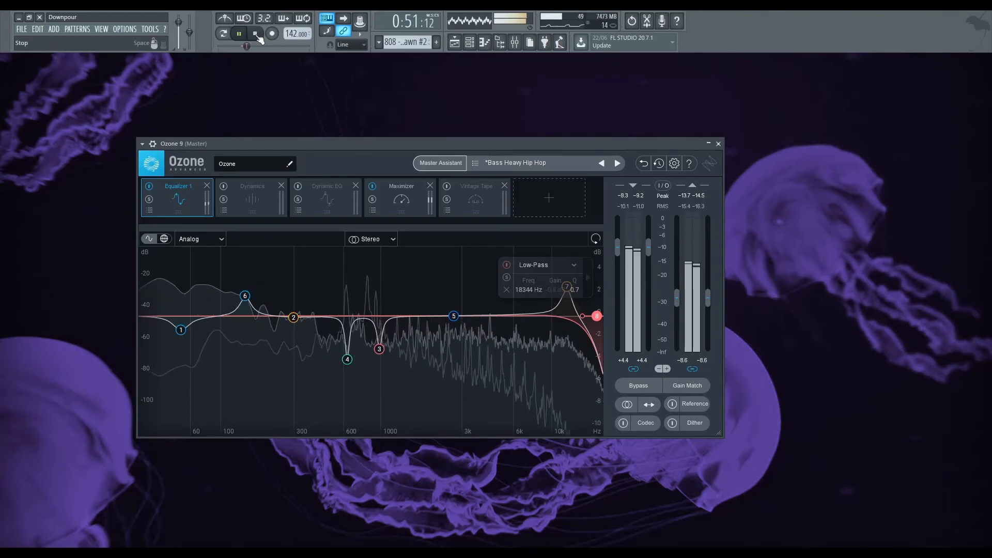
pyautogui.press('space')
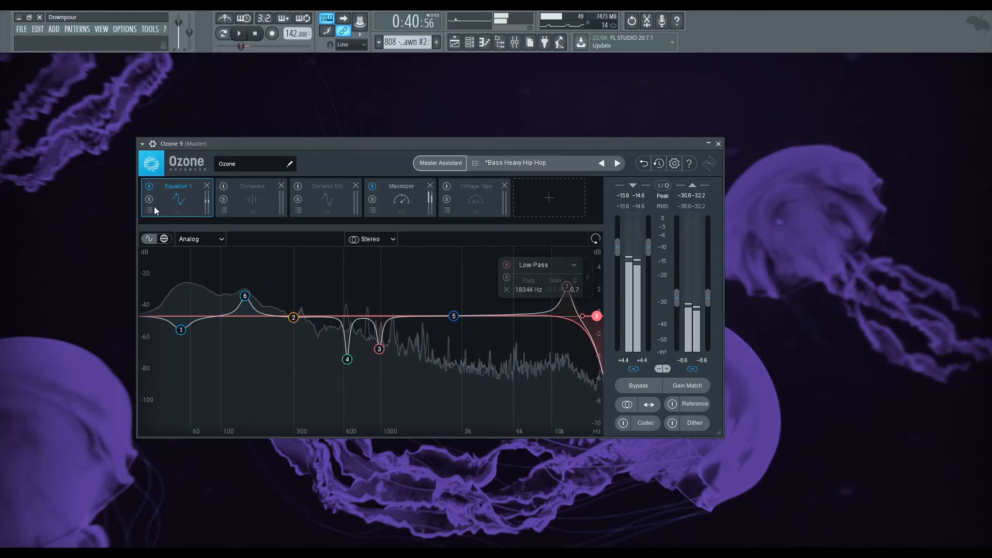
# - Compare the track with Equalizer 1 and the Maximizer bypassed against the track with both modules enabled
pyautogui.click(149, 187)
pyautogui.click(238, 33)
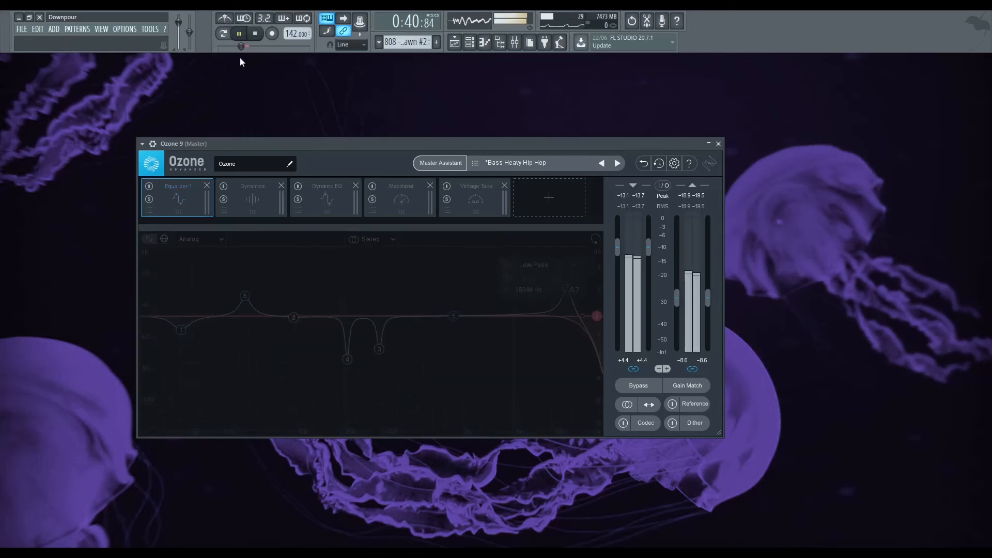
pyautogui.click(257, 34)
pyautogui.click(372, 186)
pyautogui.click(150, 186)
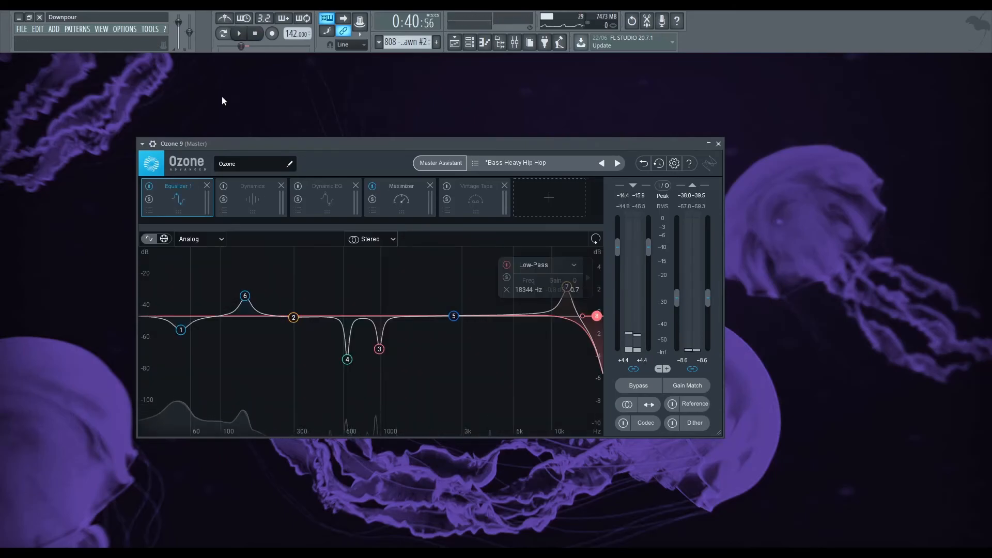
pyautogui.press('space')
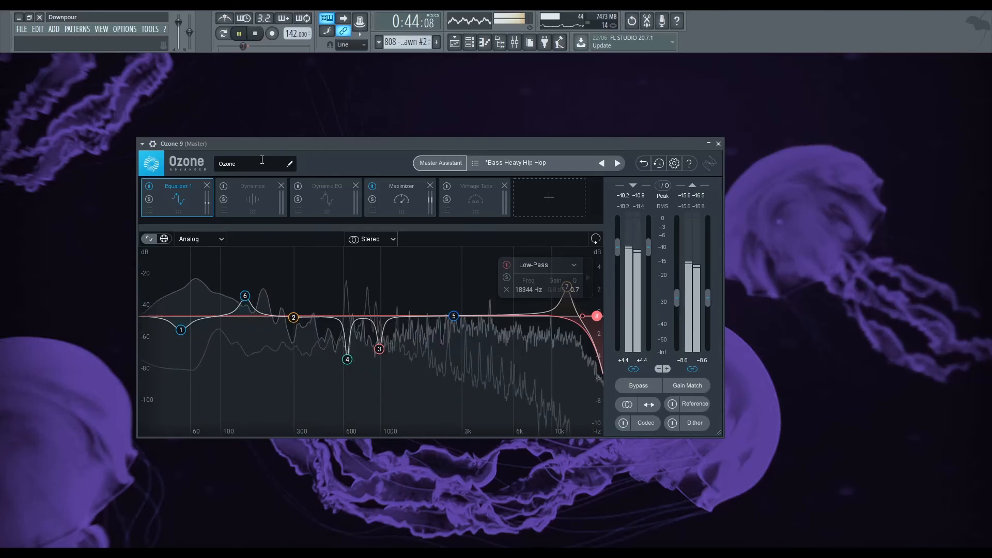
pyautogui.click(260, 35)
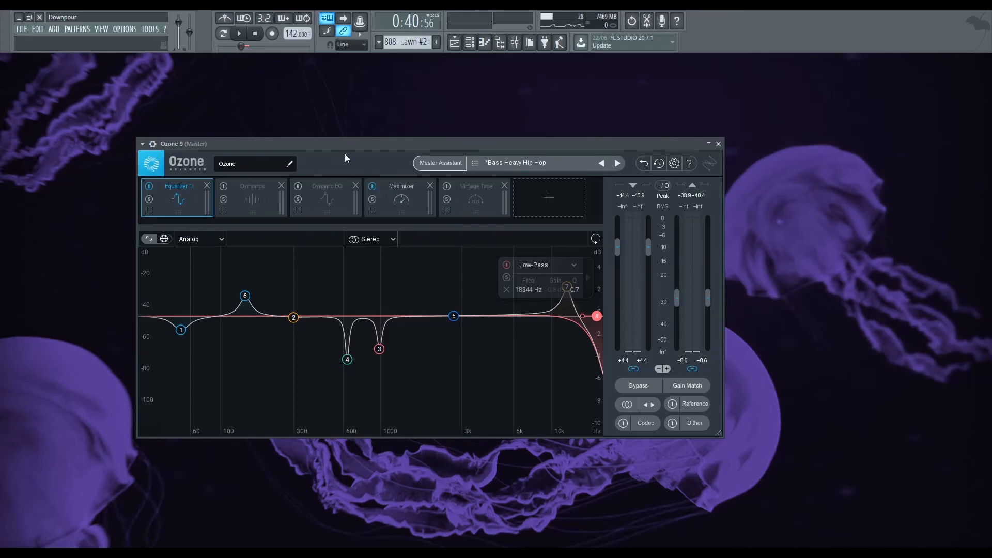
pyautogui.moveTo(379, 138); pyautogui.dragTo(363, 136)
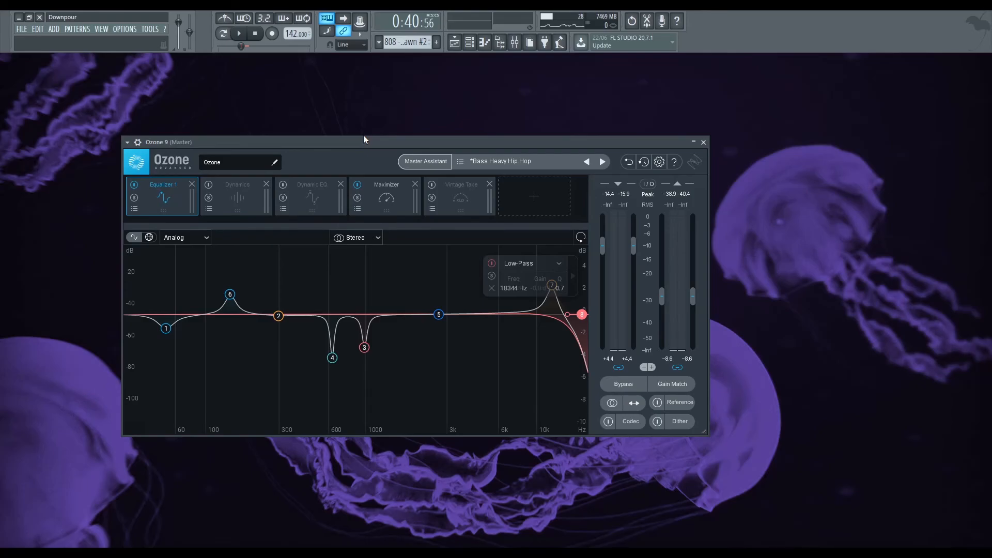
pyautogui.moveTo(360, 141); pyautogui.dragTo(337, 145)
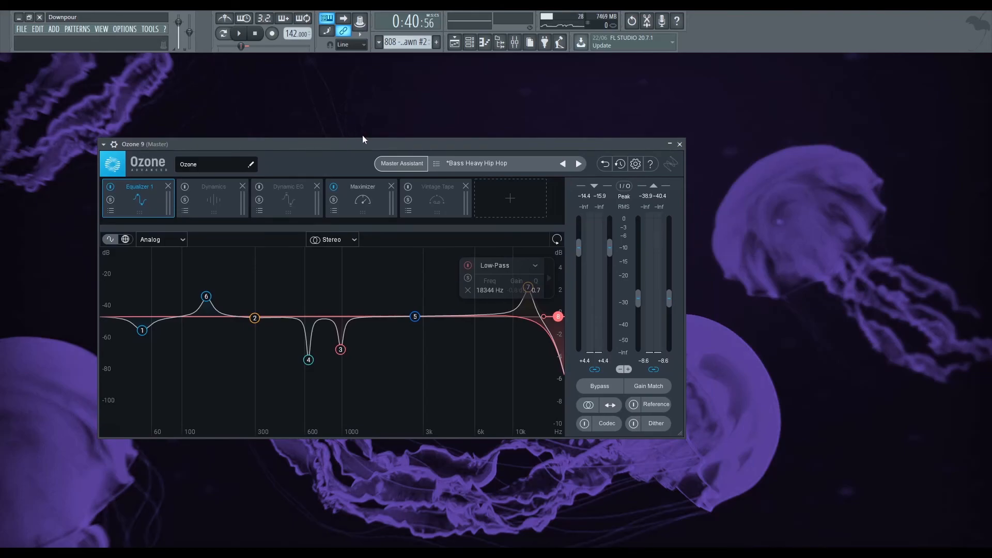
# - Show the Browser and look through the Rxllout packs, including the Precision Midi Kit and the Conquer Drum Kit
pyautogui.click(500, 43)
pyautogui.scroll(2, 9, 201)
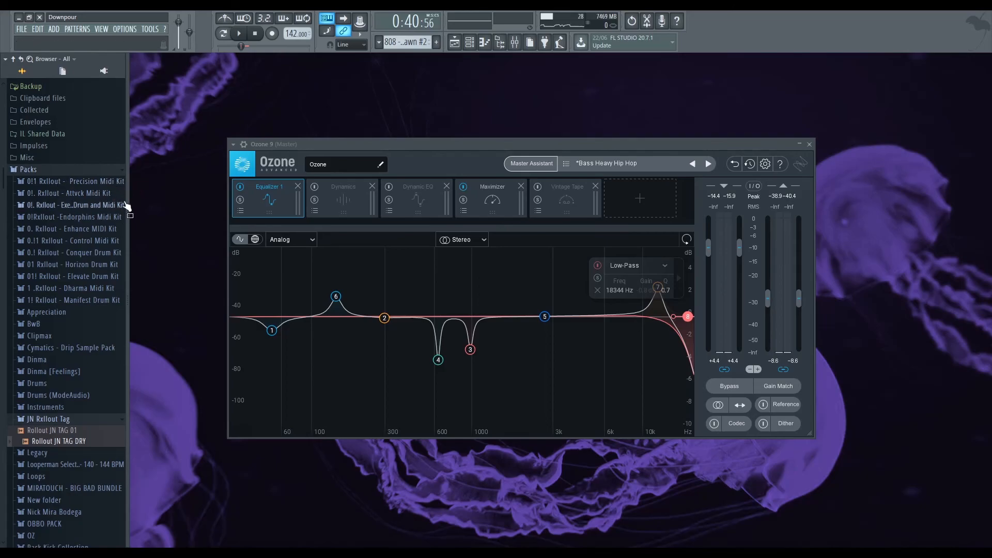
pyautogui.click(99, 206)
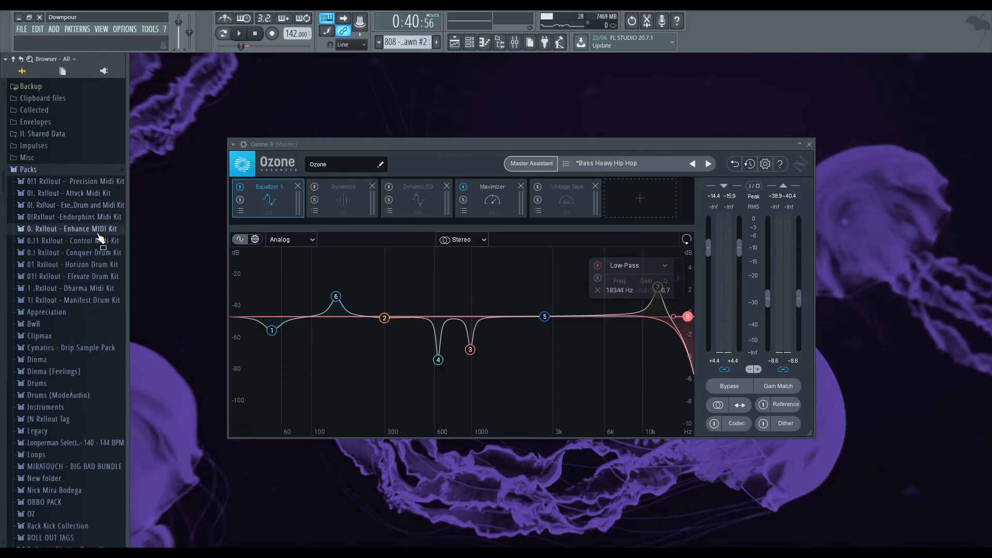
pyautogui.click(100, 183)
pyautogui.click(101, 184)
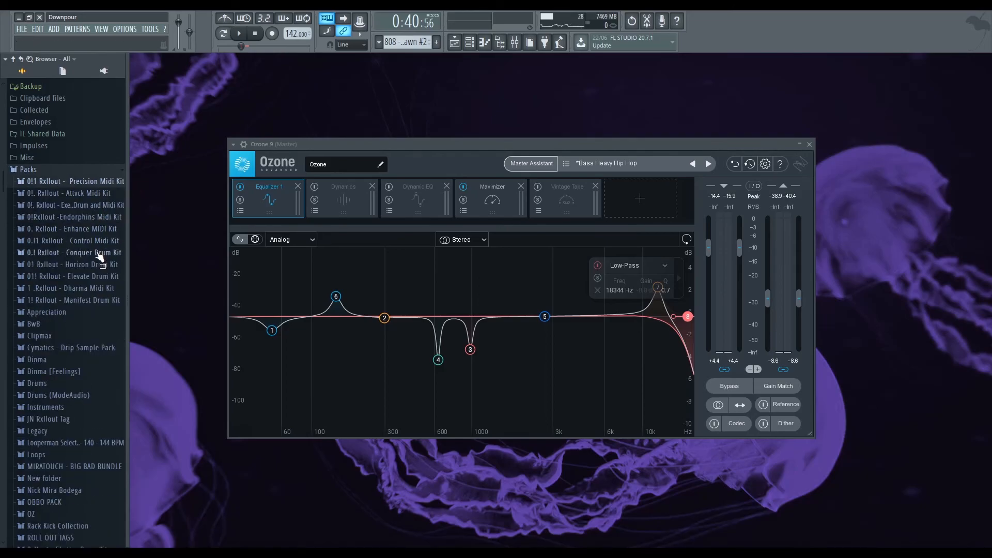
pyautogui.click(99, 252)
pyautogui.click(100, 251)
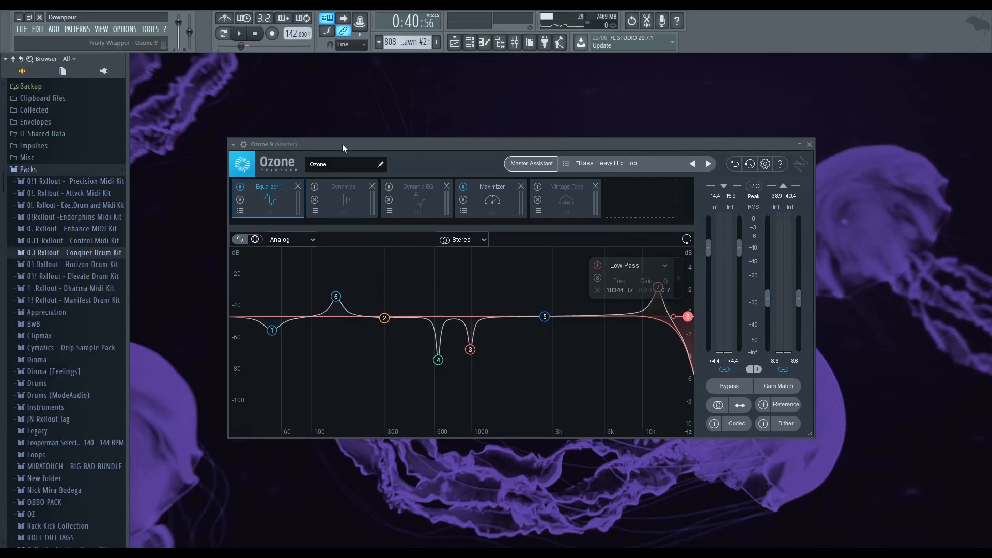